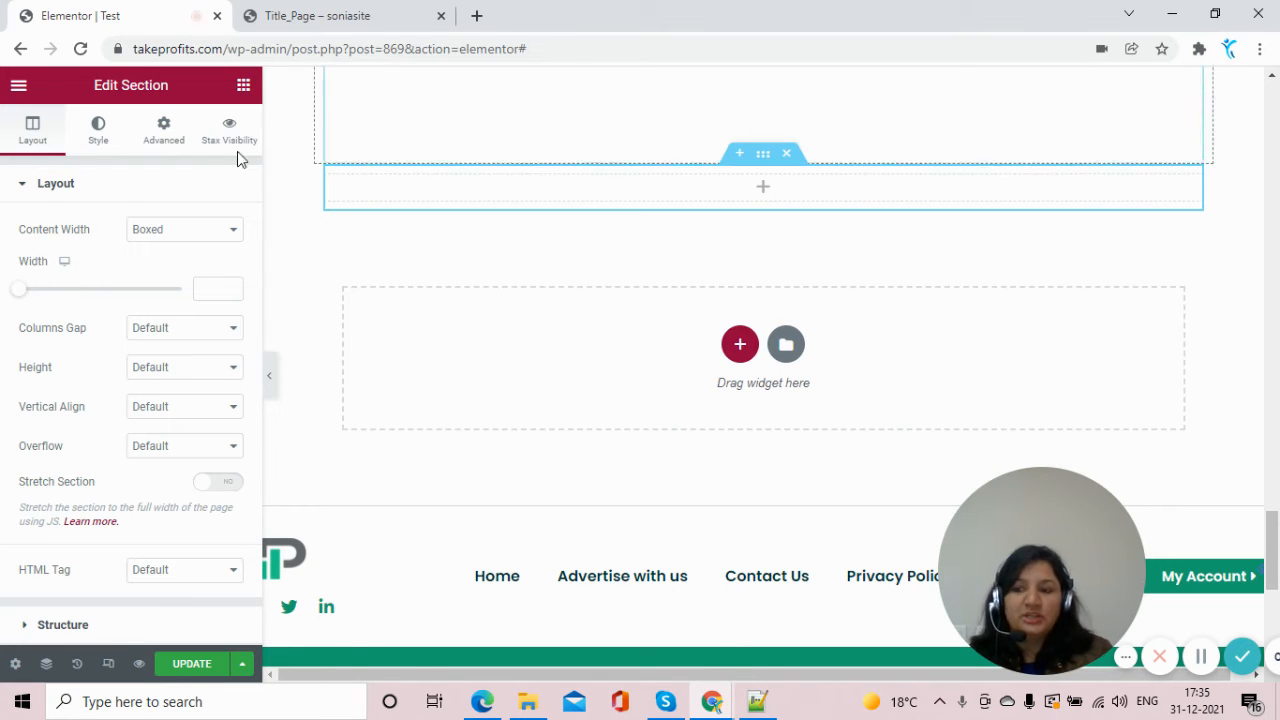
Find the Google Maps widget and place it in the empty section above the footer
{"action": "left_click", "coordinate": [243, 88]}
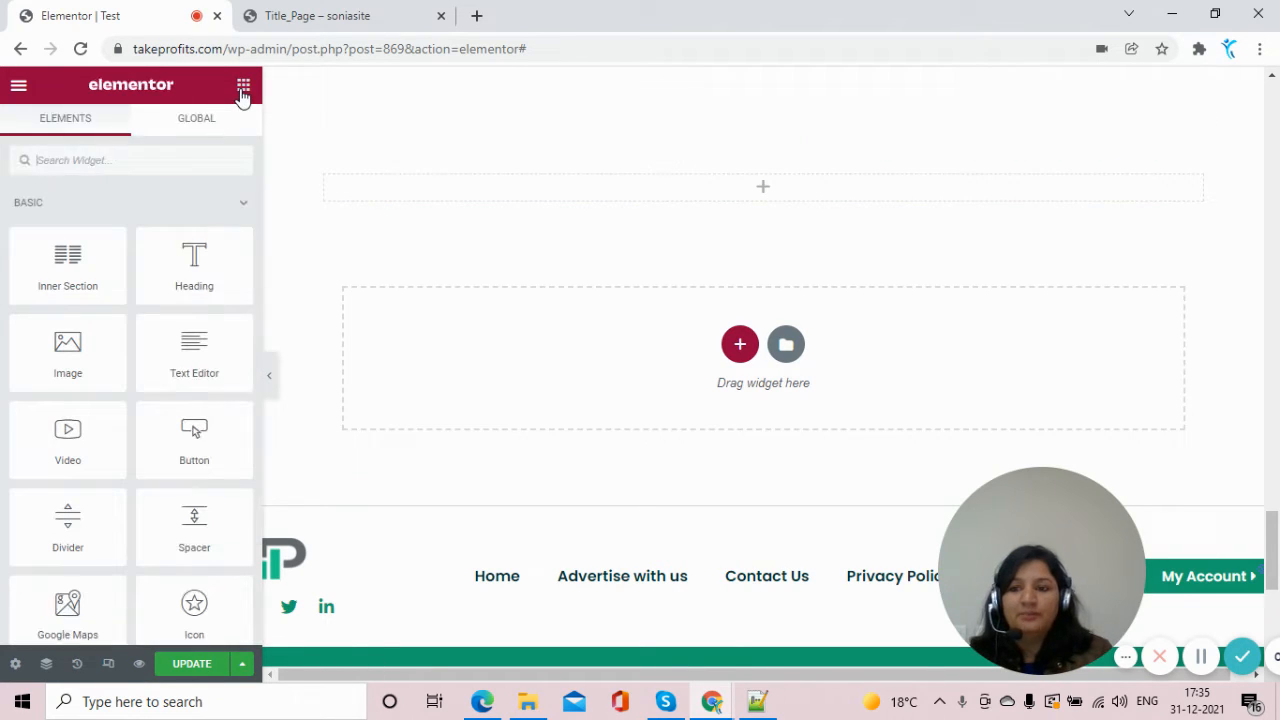
{"action": "left_click", "coordinate": [173, 158]}
{"action": "type", "text": "goo"}
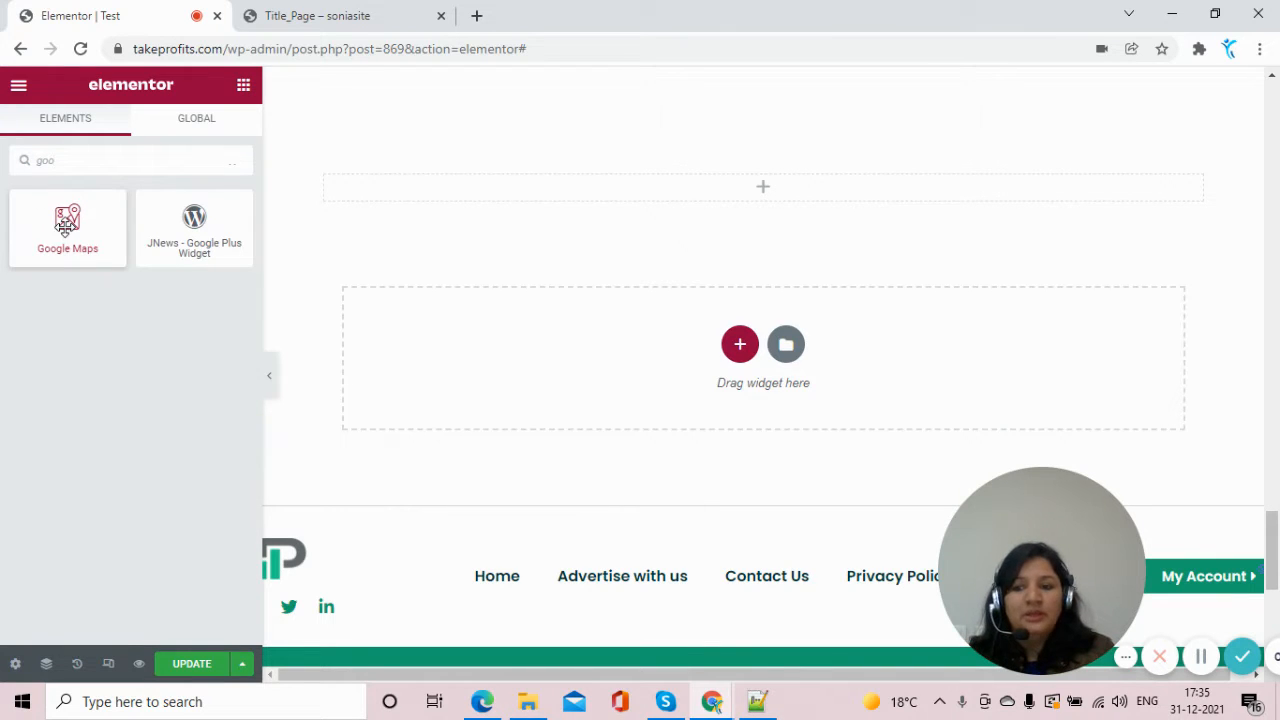
{"action": "left_click_drag", "start_coordinate": [63, 233], "coordinate": [759, 184]}
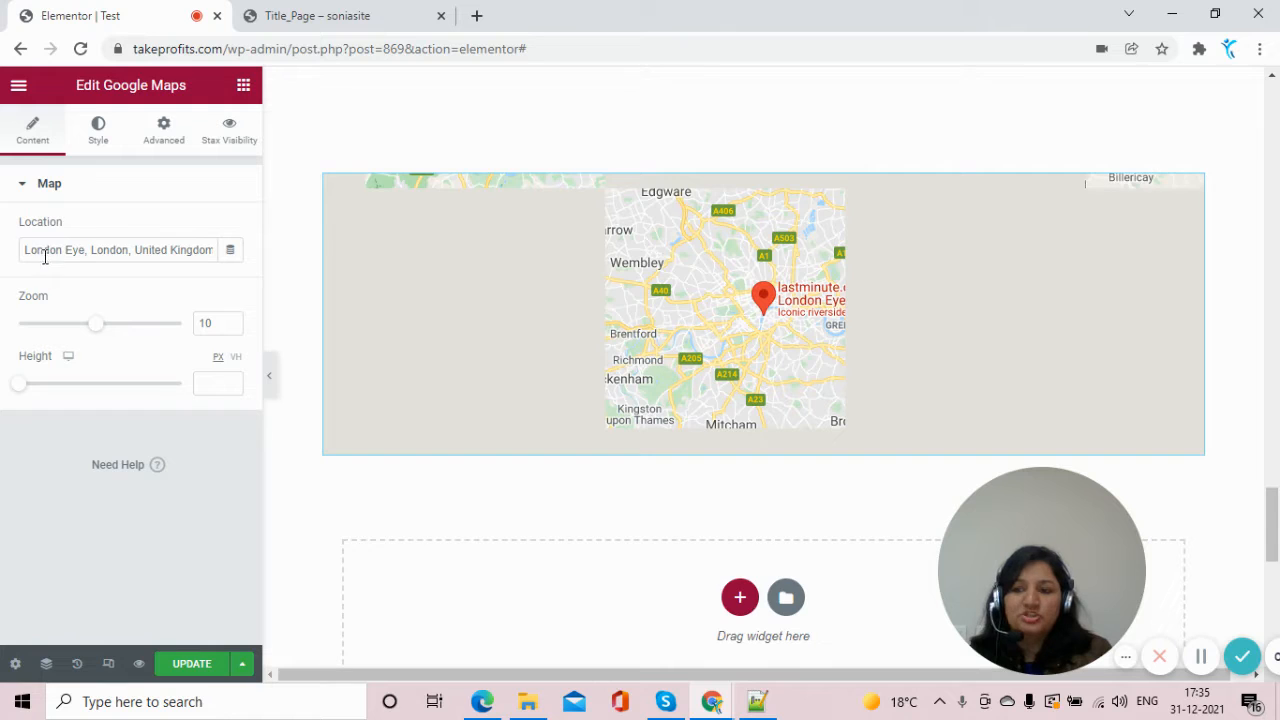
Replace the map's default London Eye location with the full address of the company's Bengaluru office
{"action": "left_click", "coordinate": [139, 256]}
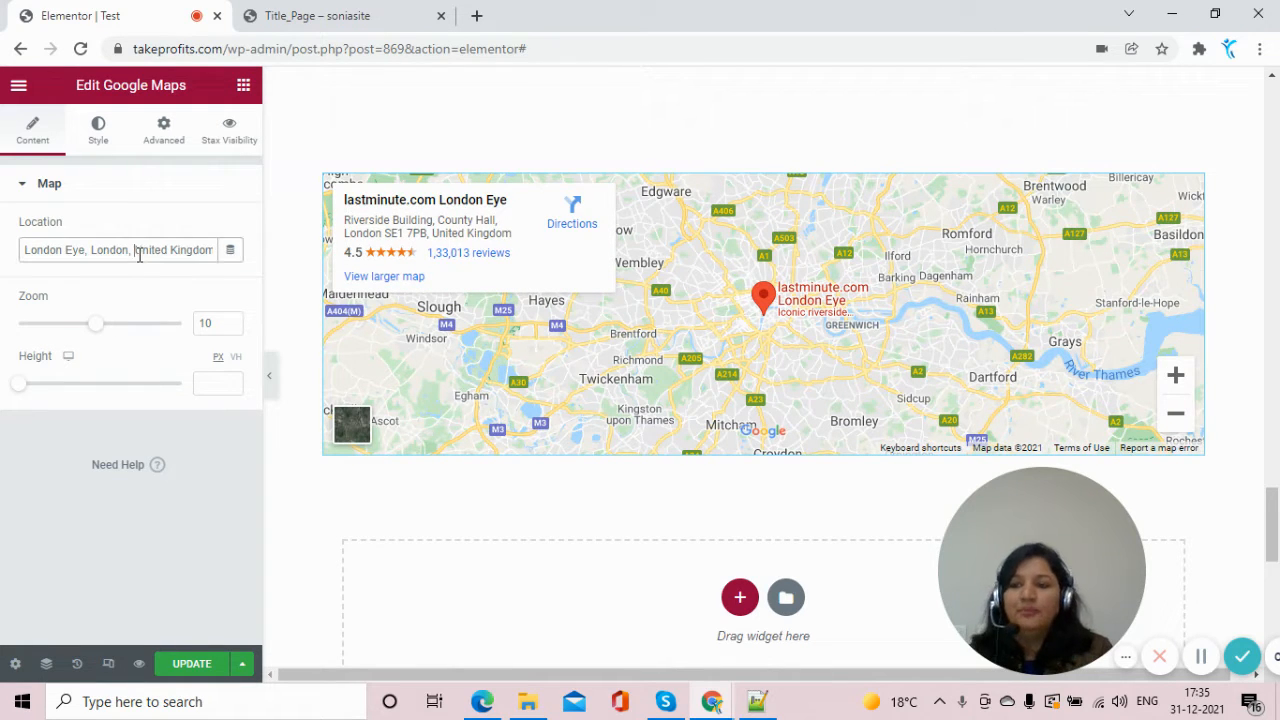
{"action": "key", "text": "ctrl+a"}
{"action": "type", "text": "Electronic City, Hosur Road, Bengaluru,india"}
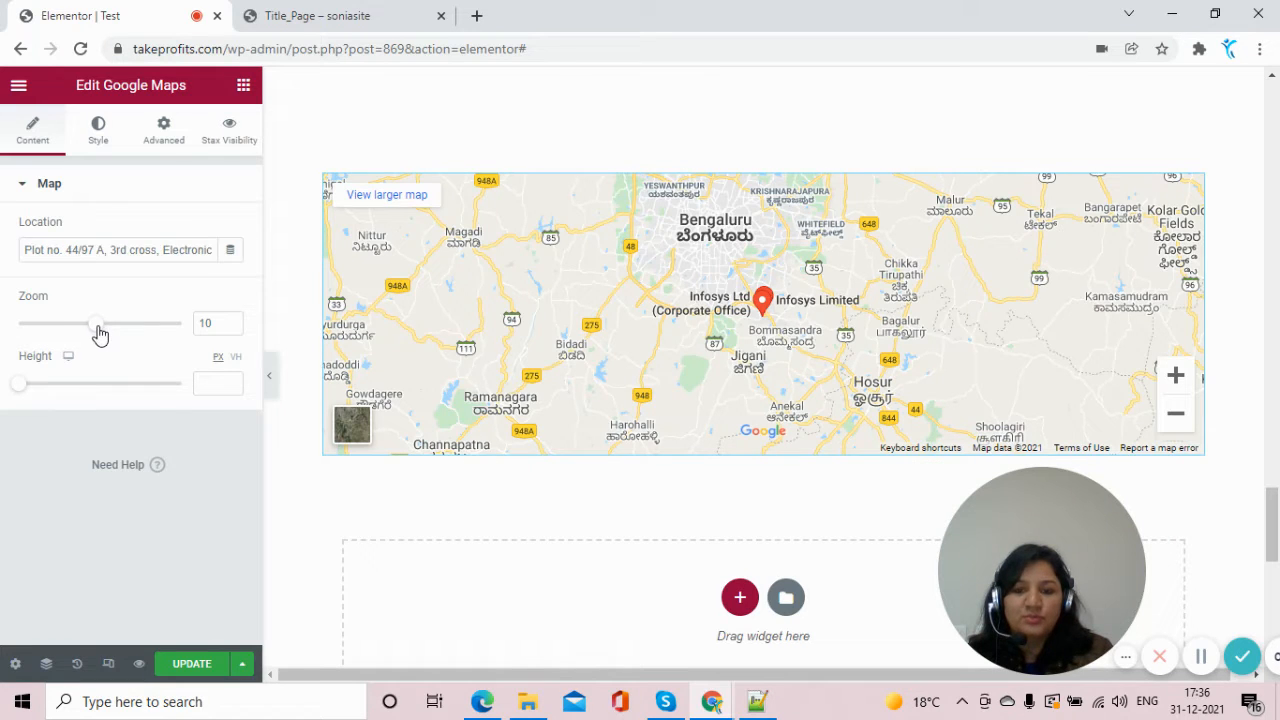
Try a map height of 394 px, and clear the height value again
{"action": "mouse_move", "coordinate": [96, 333]}
{"action": "left_mouse_down"}
{"action": "mouse_move", "coordinate": [60, 334]}
{"action": "mouse_move", "coordinate": [95, 333]}
{"action": "left_mouse_up"}
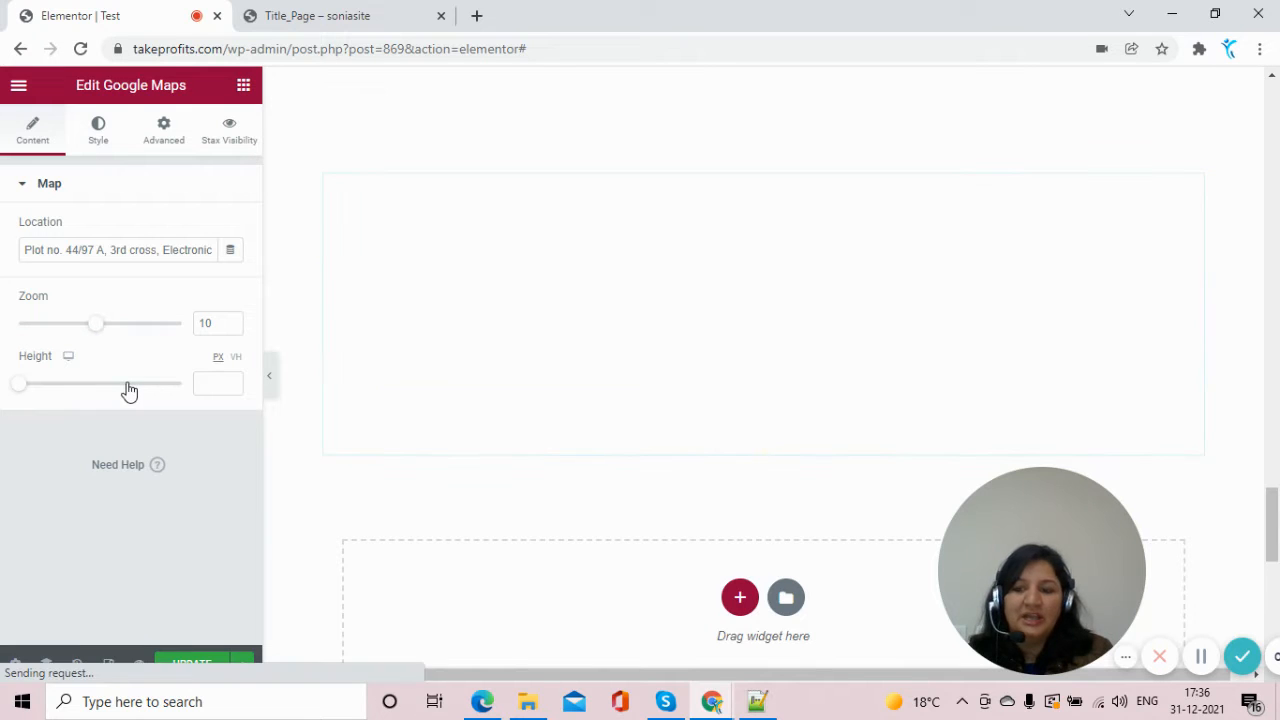
{"action": "left_click_drag", "start_coordinate": [26, 386], "coordinate": [72, 392]}
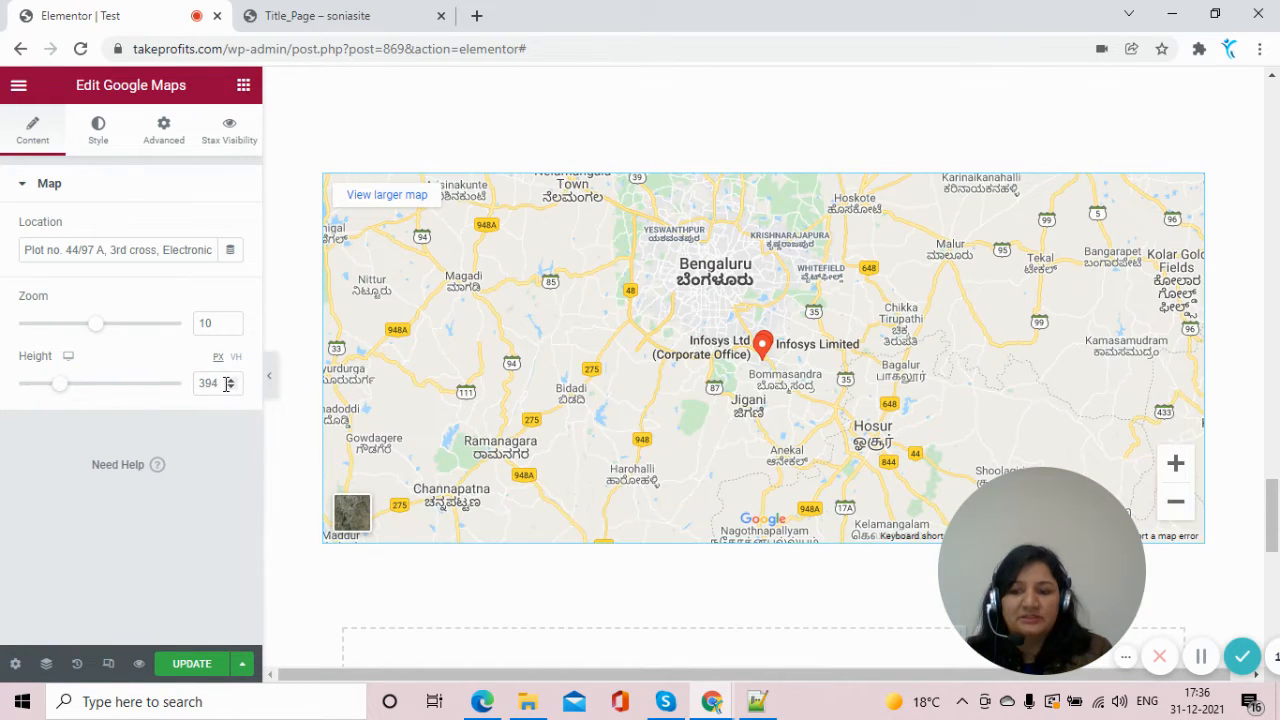
{"action": "left_click", "coordinate": [230, 386]}
{"action": "key", "text": "BackSpace"}
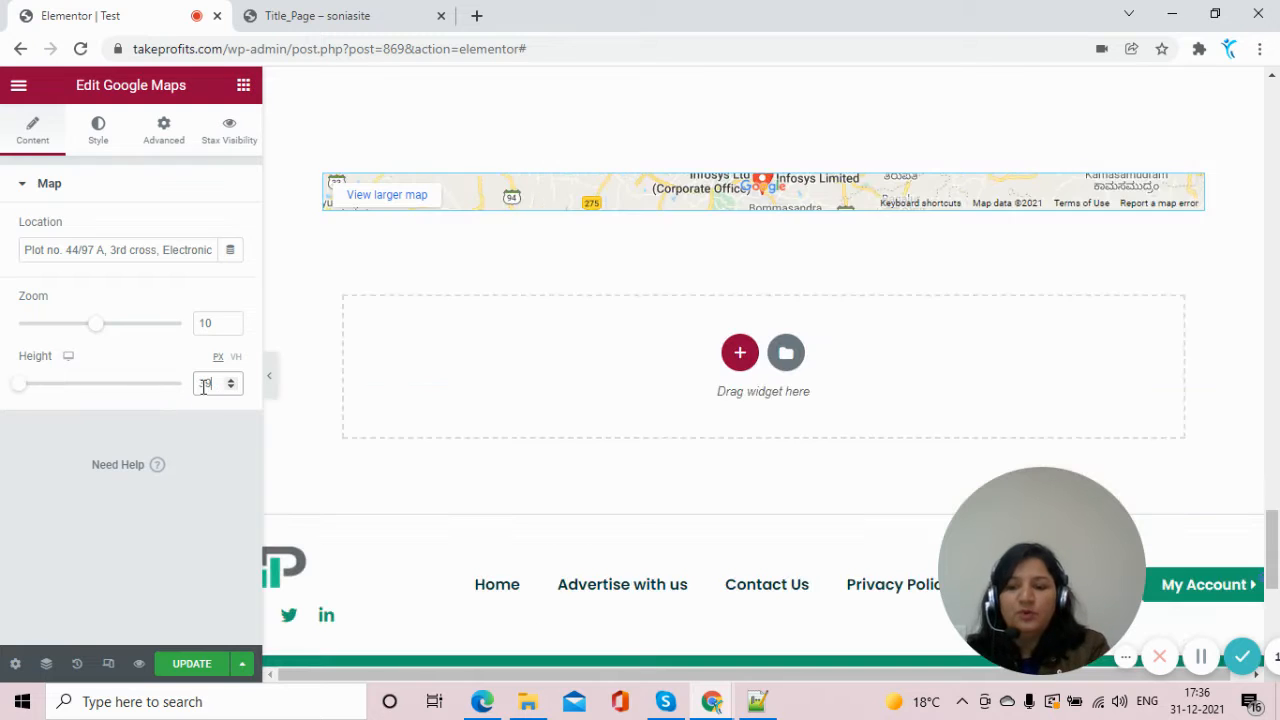
{"action": "key", "text": "BackSpace"}
{"action": "key", "text": "BackSpace"}
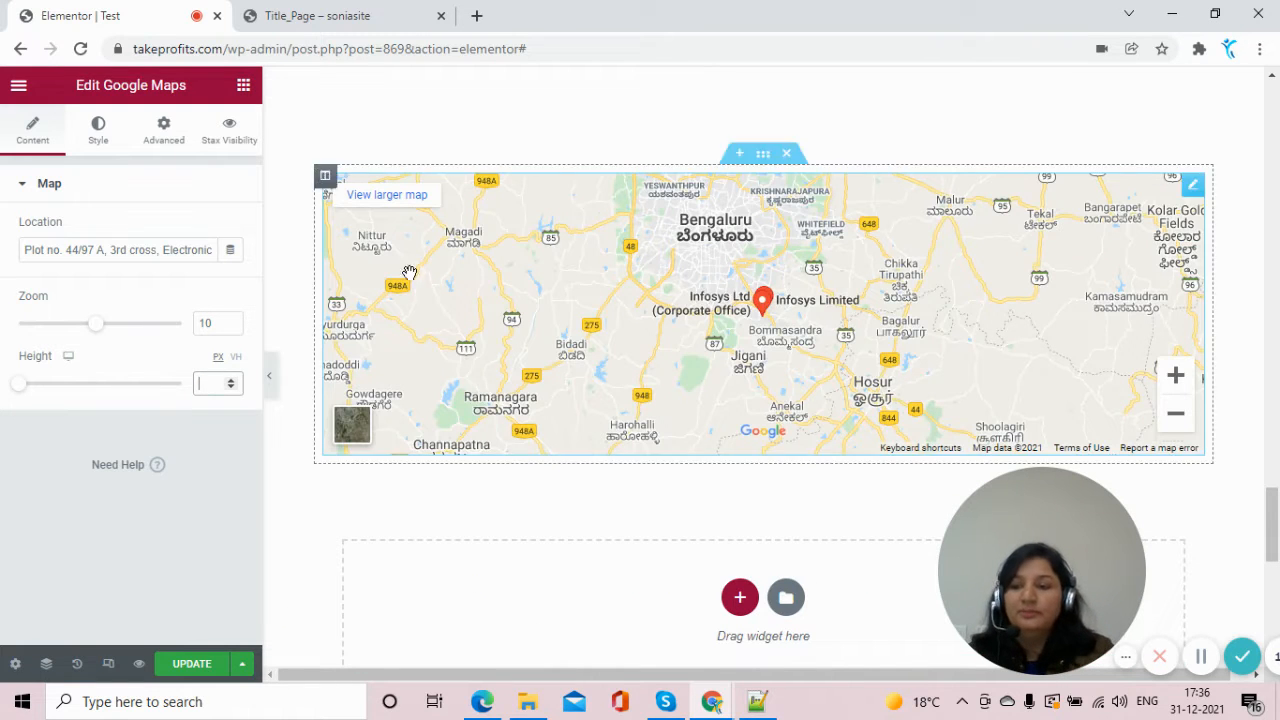
Set the saturation in the map's CSS filters to 25 for the normal state
{"action": "left_click", "coordinate": [92, 146]}
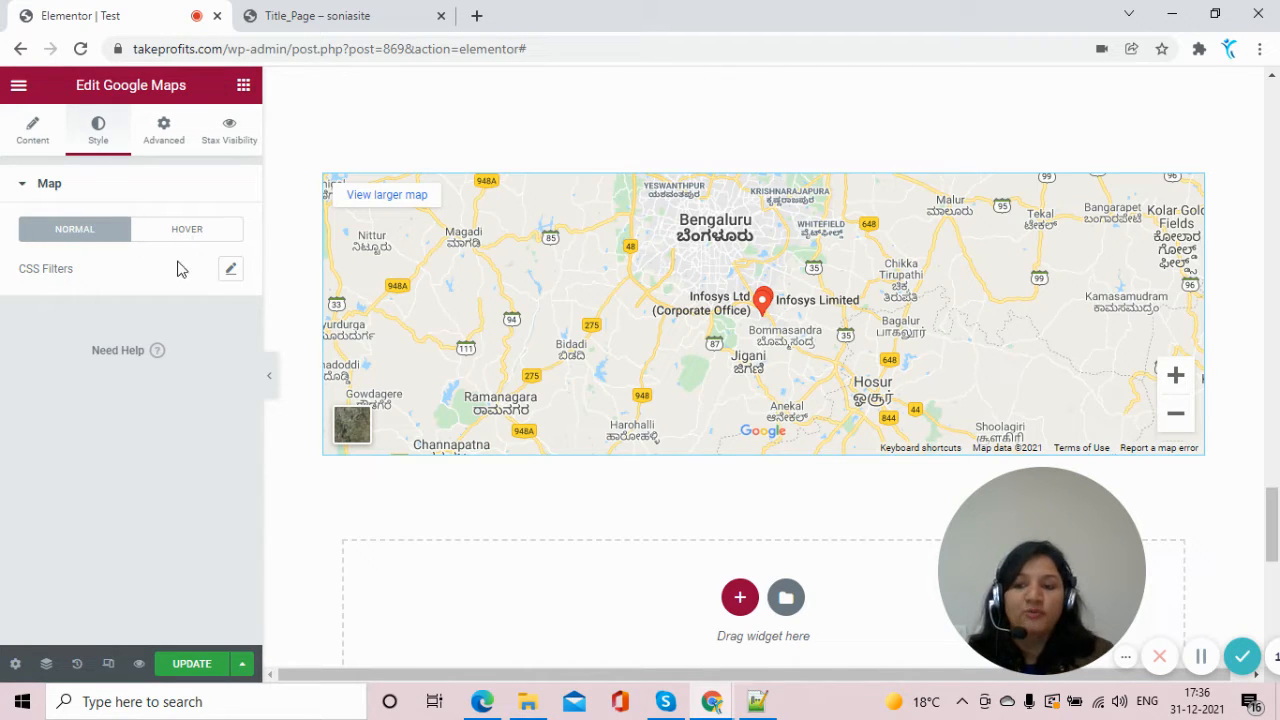
{"action": "left_click", "coordinate": [230, 275]}
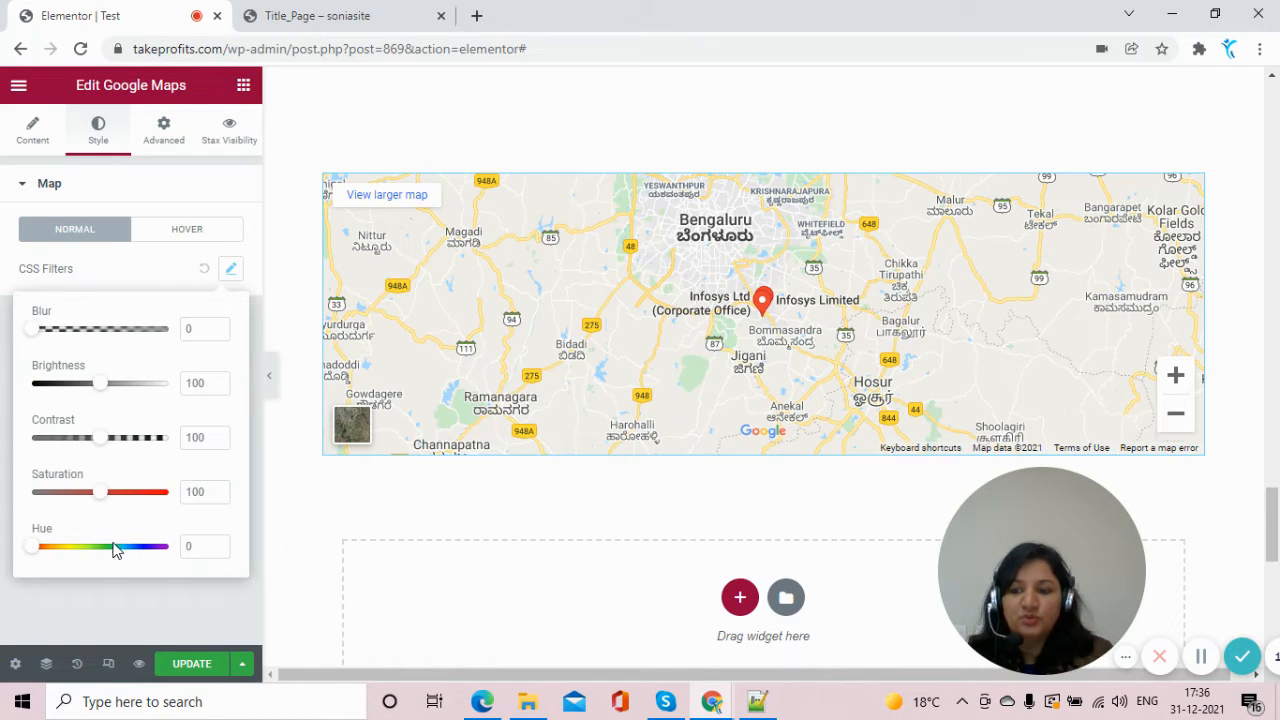
{"action": "left_click_drag", "start_coordinate": [101, 502], "coordinate": [53, 502]}
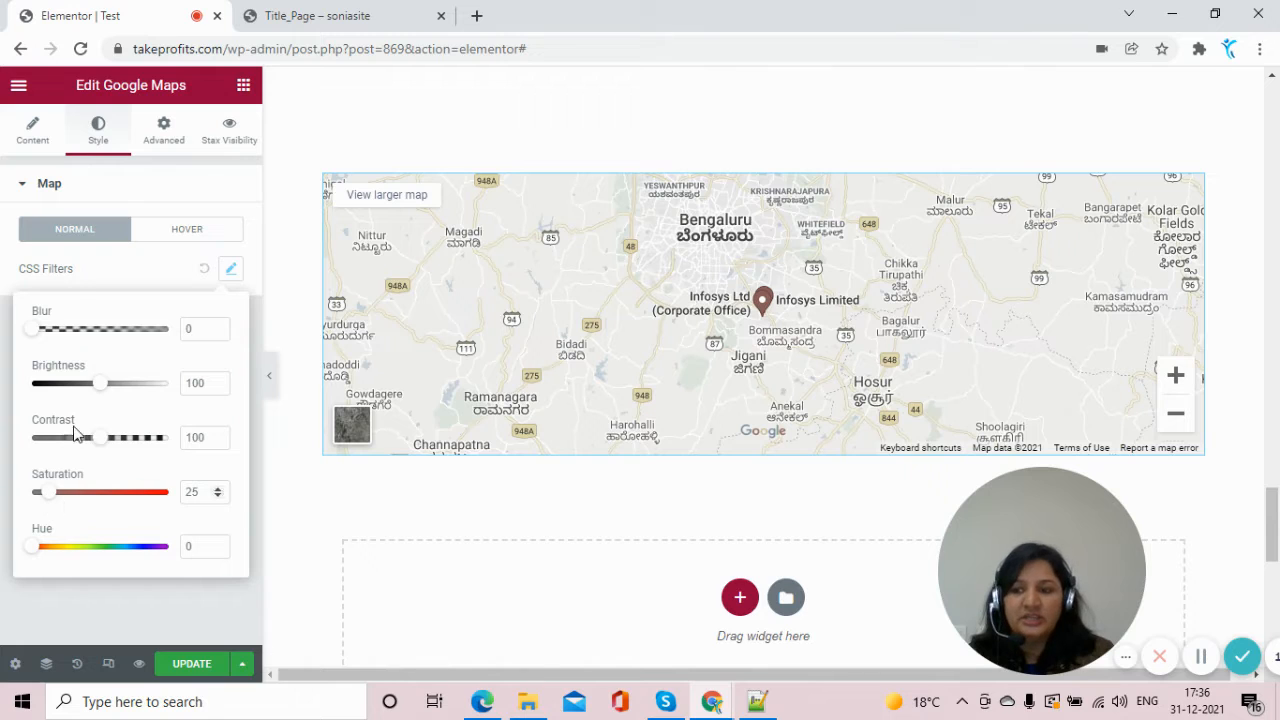
{"action": "left_click", "coordinate": [98, 257]}
Set the saturation in the map's CSS filters to 164 for the hover state
{"action": "left_click", "coordinate": [184, 234]}
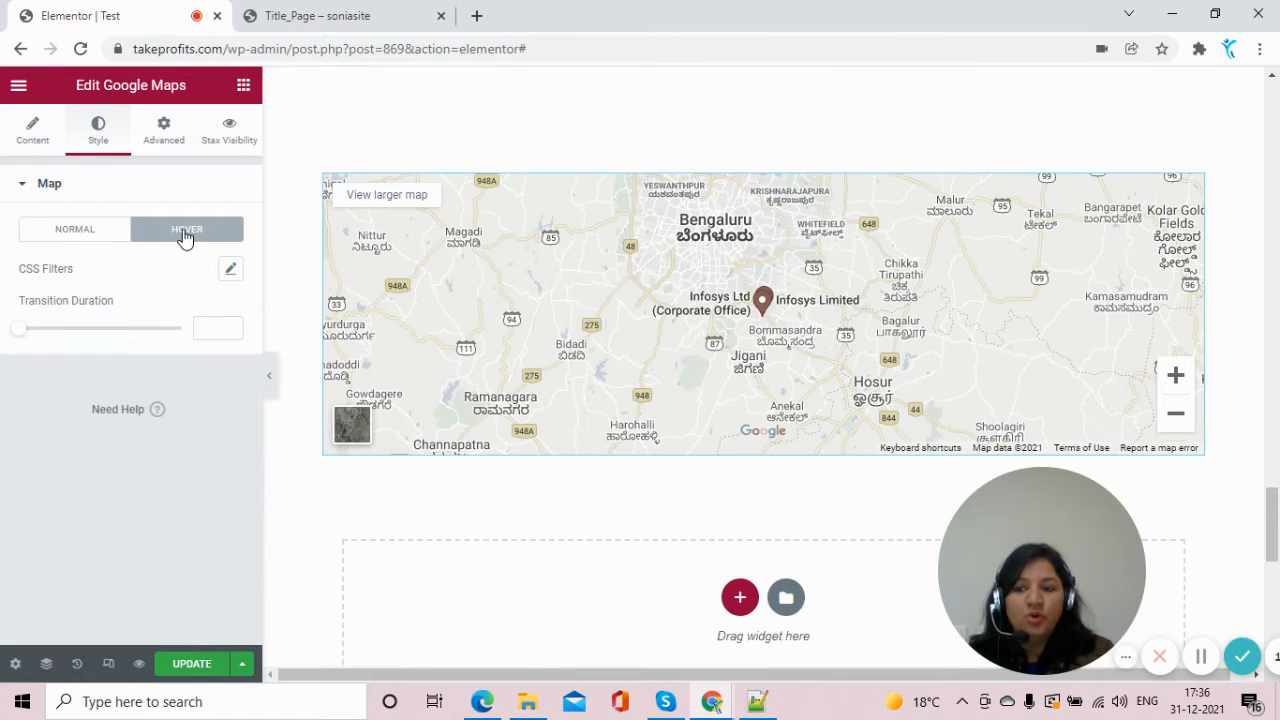
{"action": "left_click", "coordinate": [231, 272]}
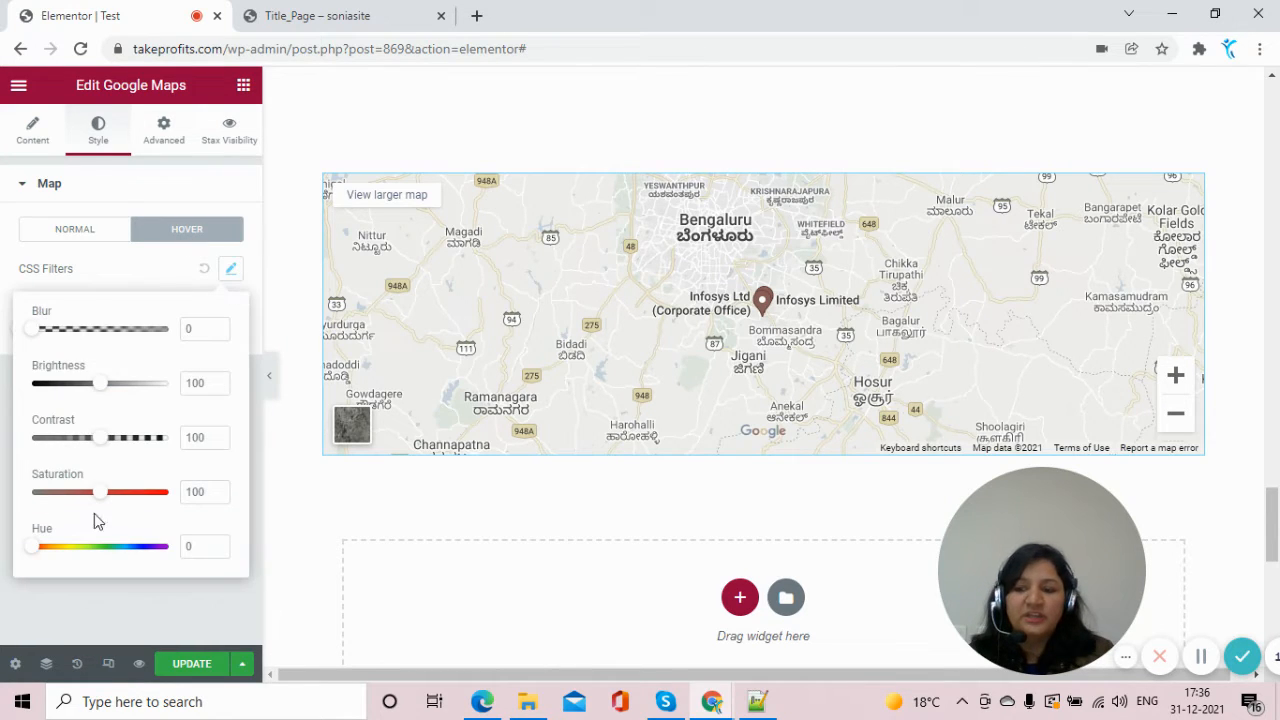
{"action": "left_click_drag", "start_coordinate": [105, 500], "coordinate": [146, 504]}
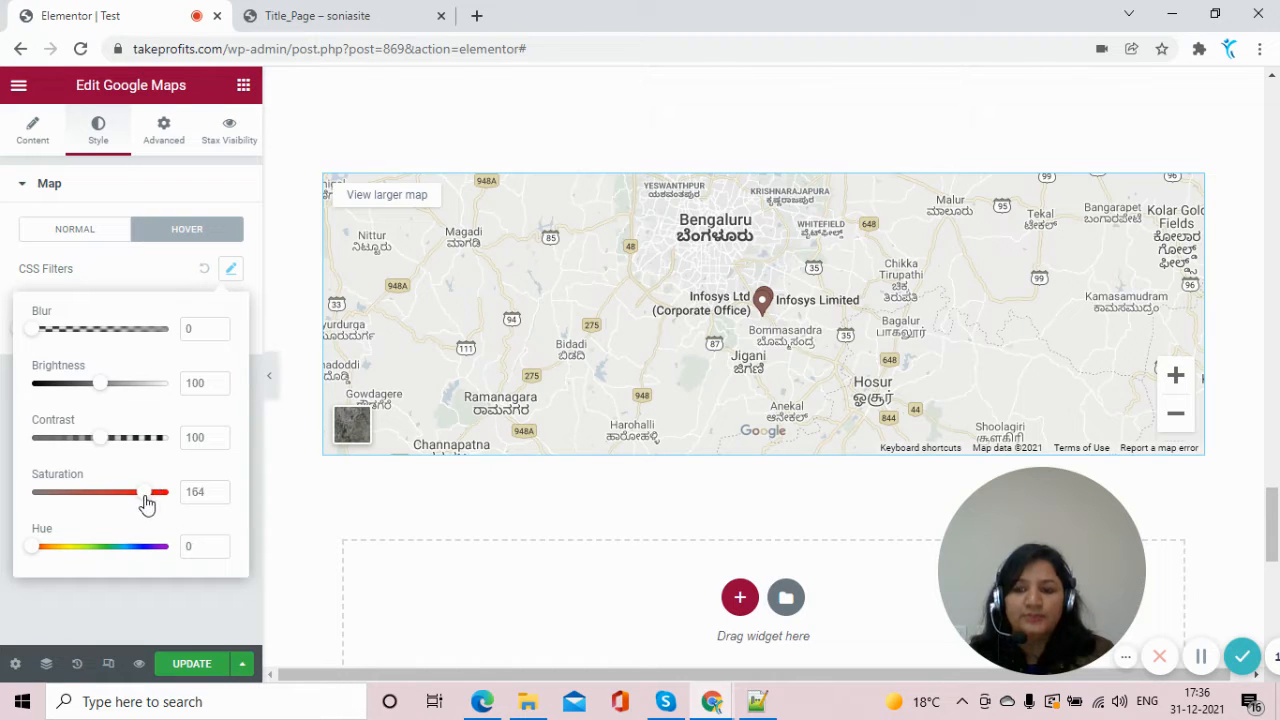
{"action": "left_click", "coordinate": [145, 270]}
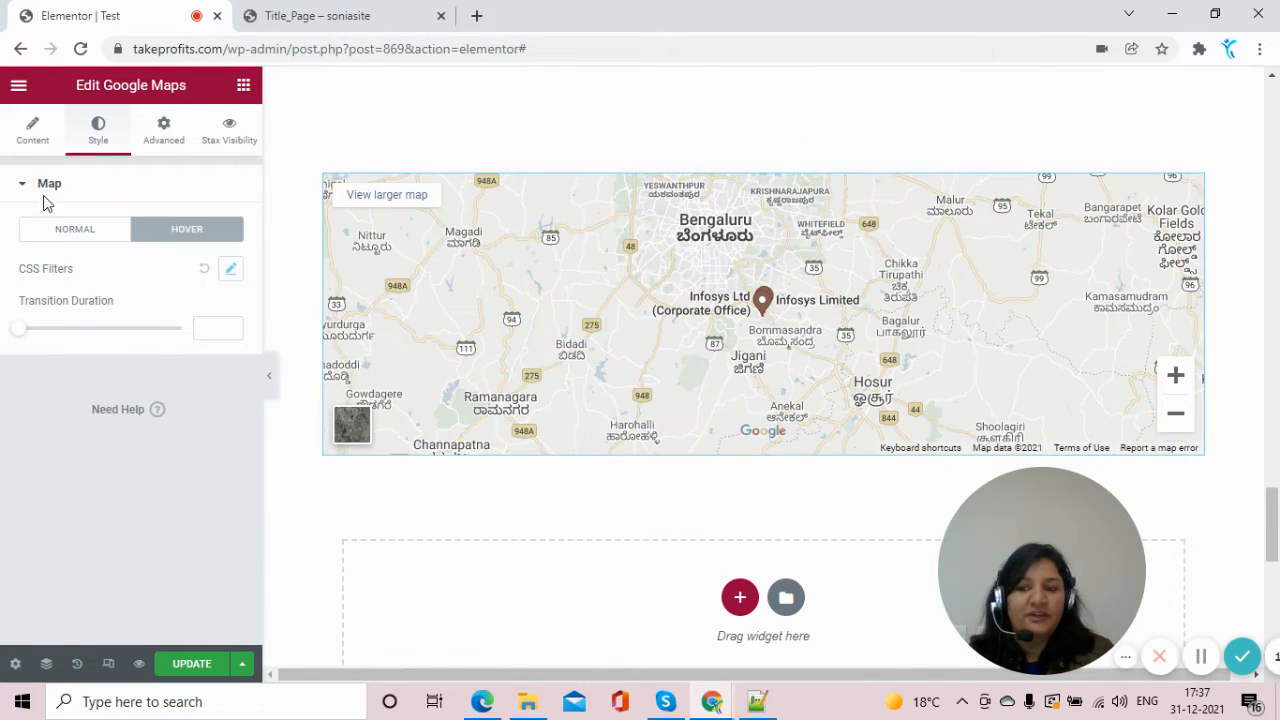
Review the map's advanced settings, including its border options, and return to its content settings
{"action": "left_click", "coordinate": [164, 132]}
{"action": "scroll", "coordinate": [87, 450], "scroll_direction": "down", "scroll_amount": 3}
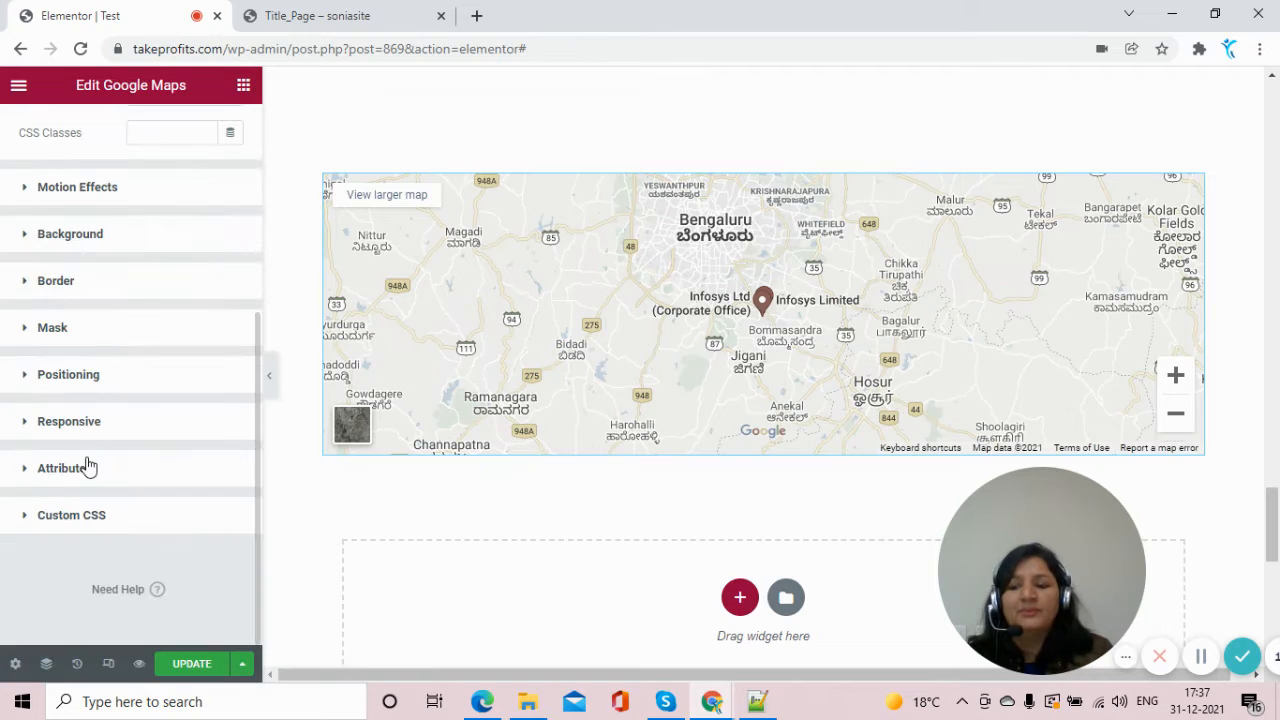
{"action": "left_click", "coordinate": [122, 290]}
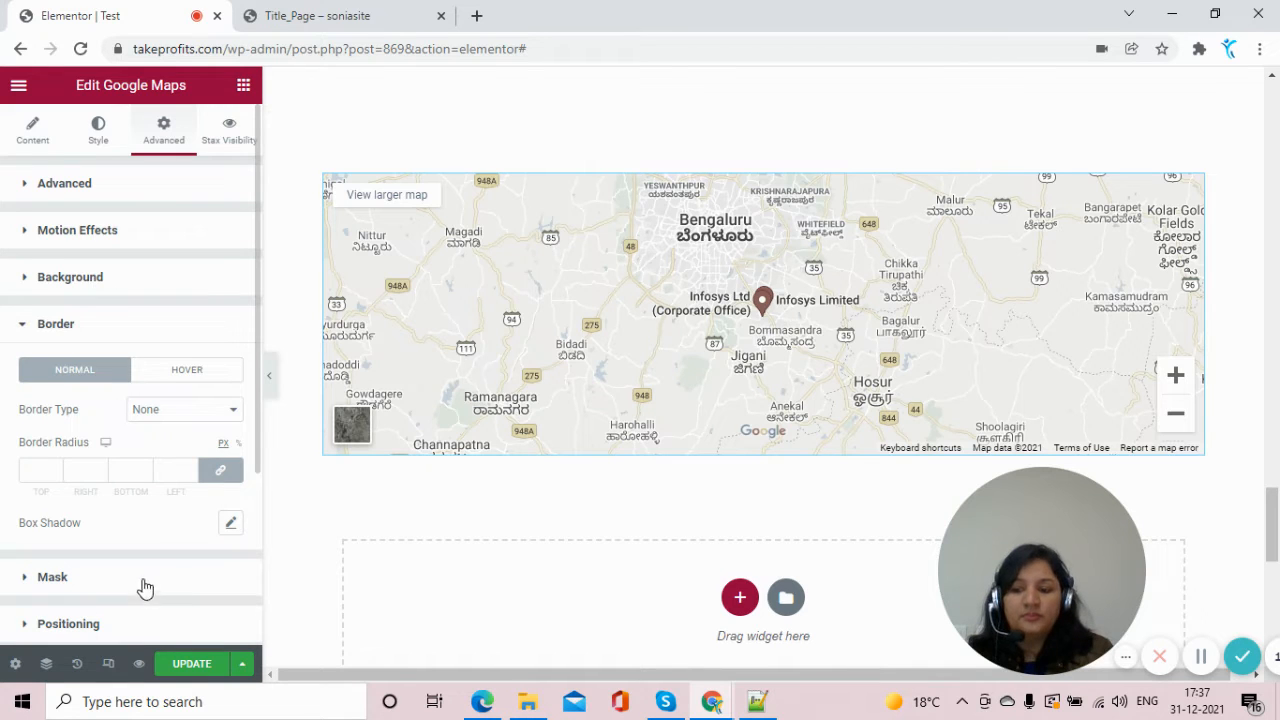
{"action": "scroll", "coordinate": [145, 588], "scroll_direction": "down", "scroll_amount": 1}
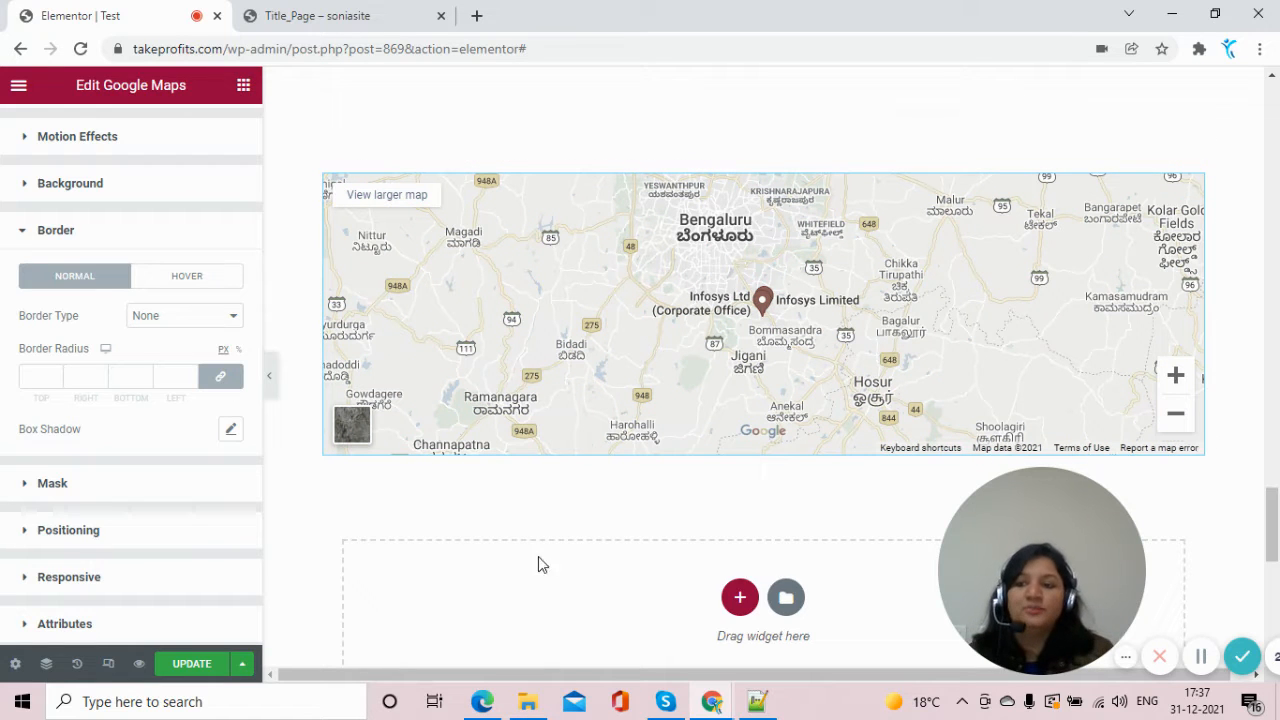
{"action": "scroll", "coordinate": [94, 497], "scroll_direction": "up", "scroll_amount": 1}
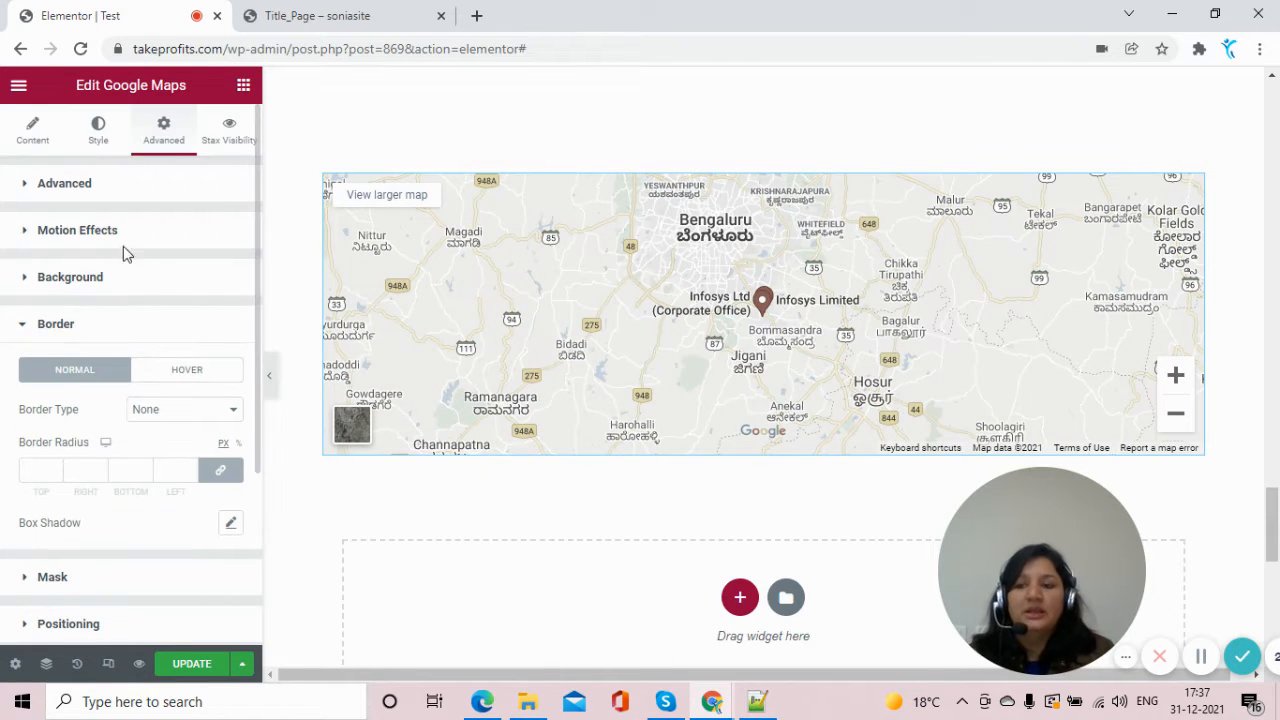
{"action": "left_click", "coordinate": [28, 135]}
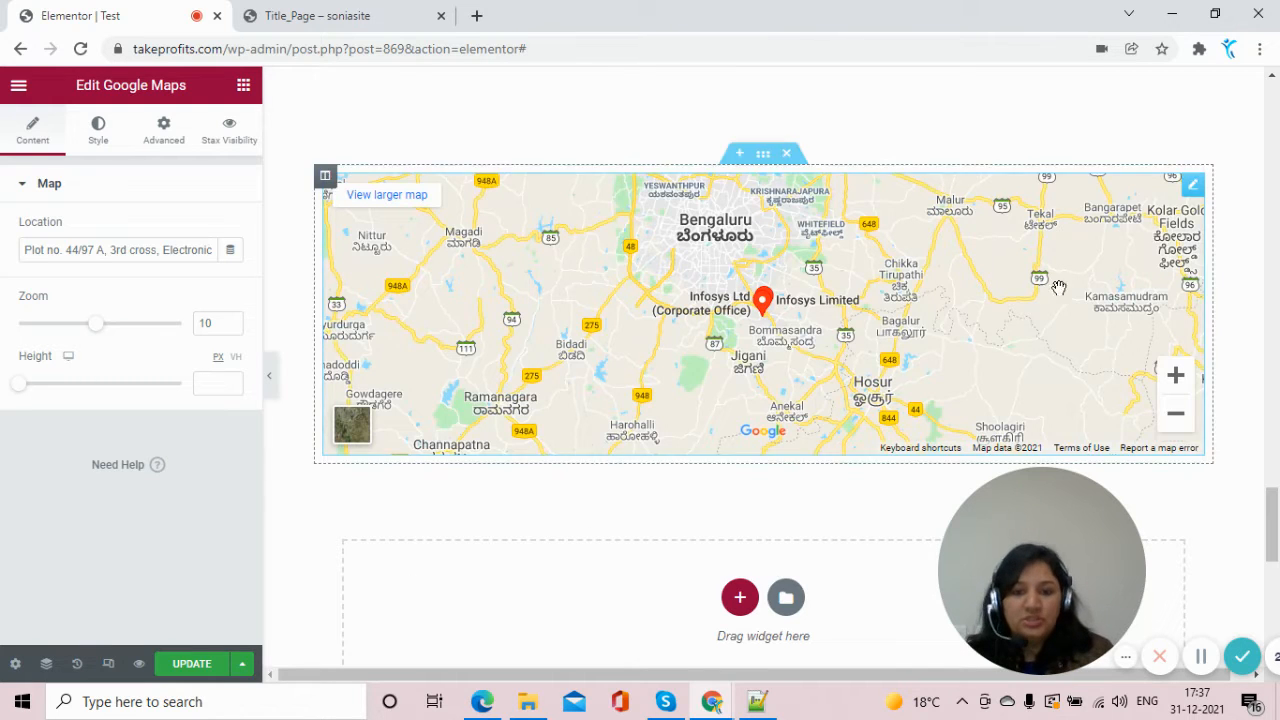
Preview the page with the editing panel hidden, view the larger map in Google Maps, and return to the page
{"action": "left_click", "coordinate": [269, 380]}
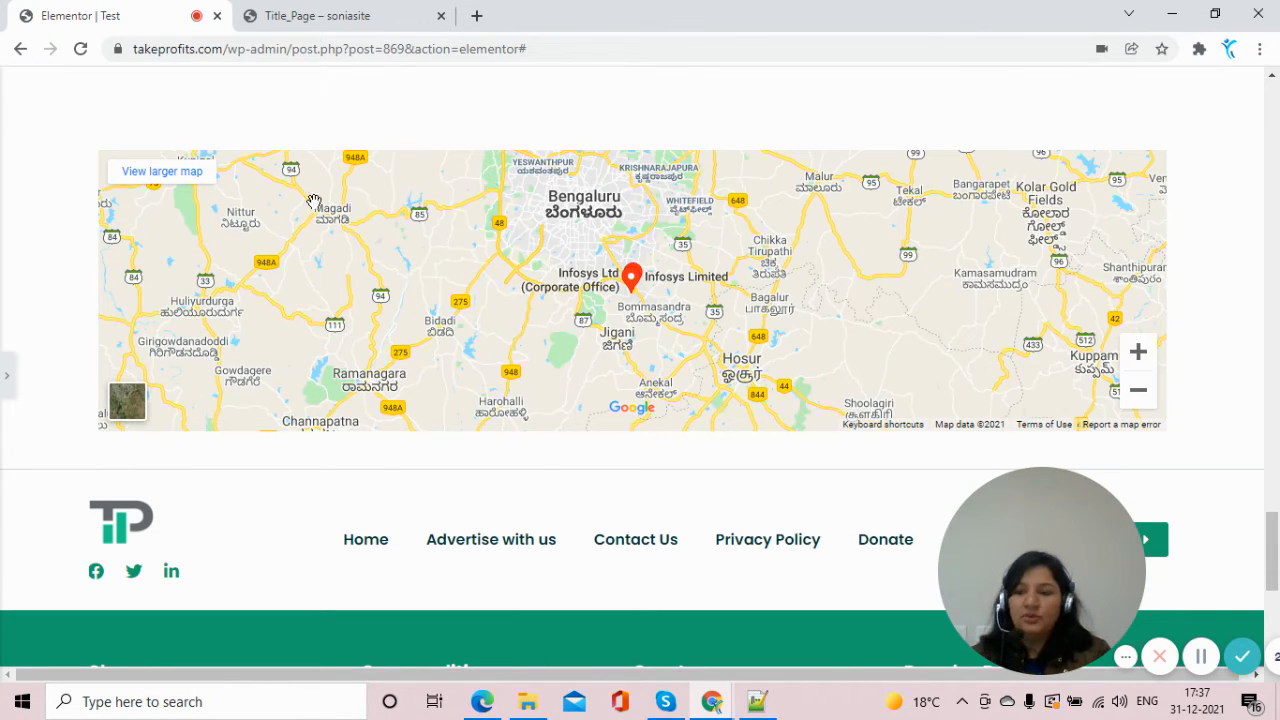
{"action": "left_click", "coordinate": [163, 176]}
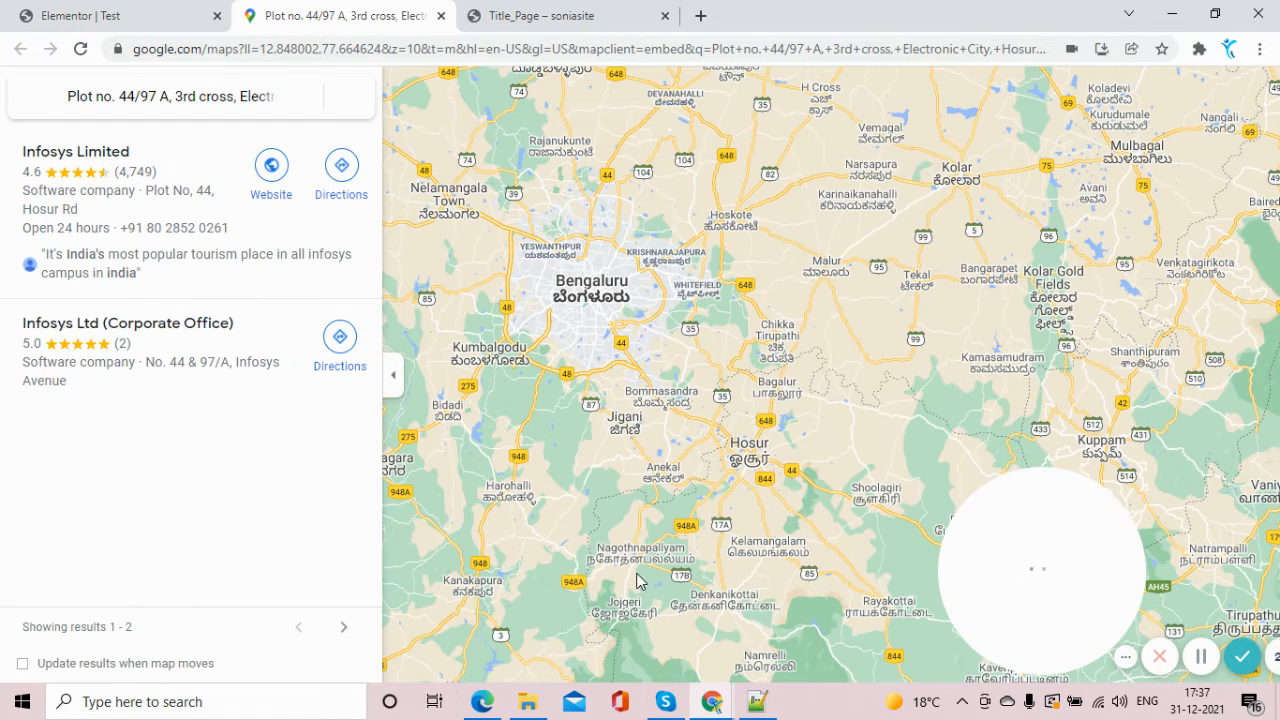
{"action": "left_click", "coordinate": [152, 18]}
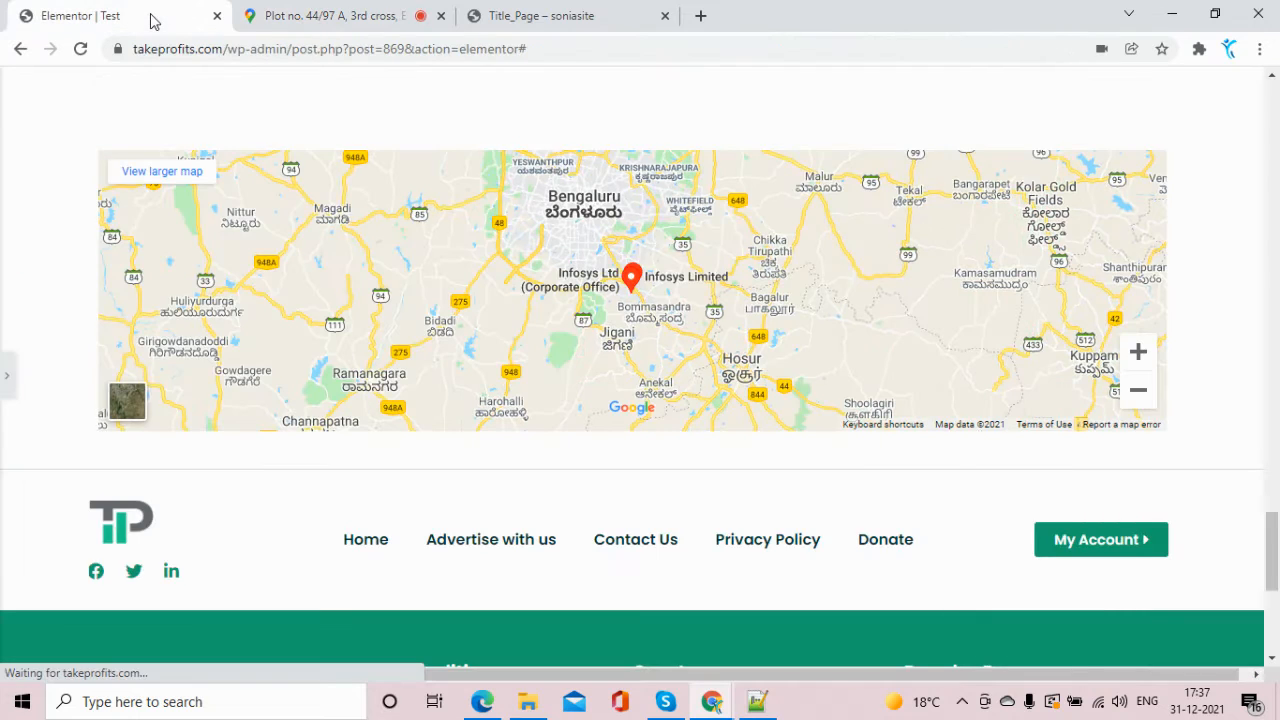
Test the embedded map by switching to satellite imagery and back, and by zooming in and out
{"action": "left_click", "coordinate": [127, 405]}
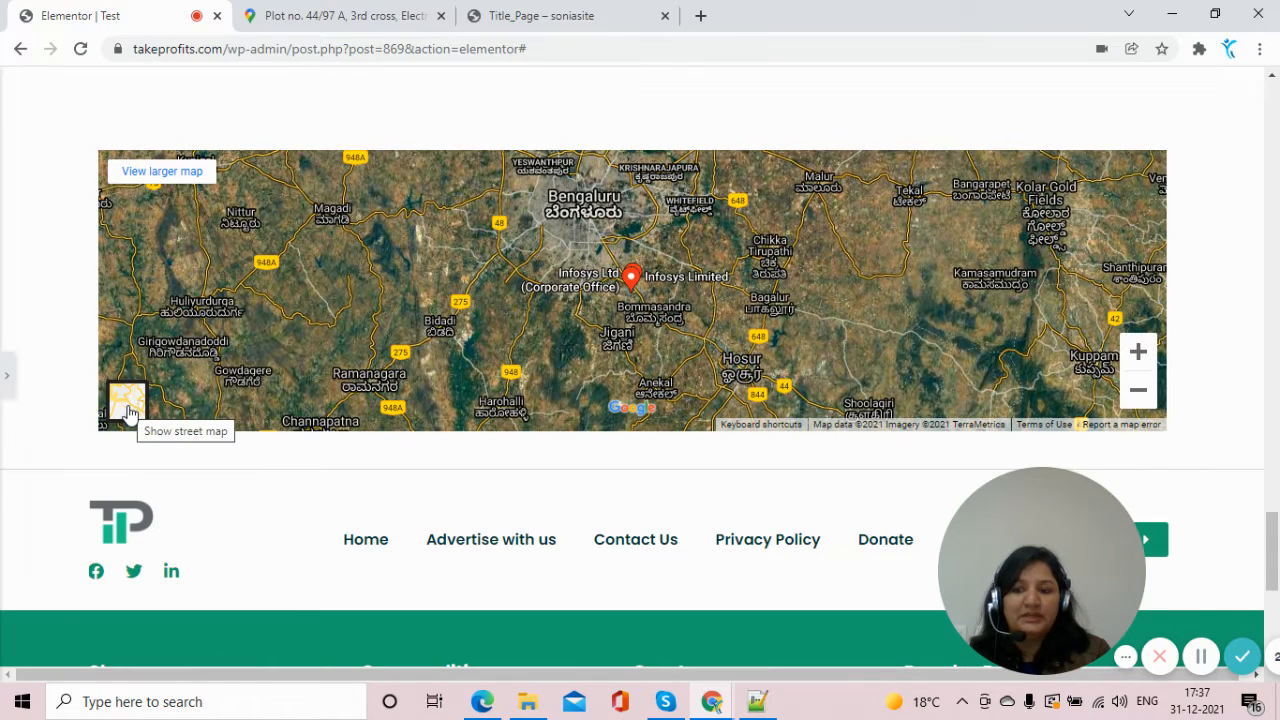
{"action": "left_click", "coordinate": [128, 410]}
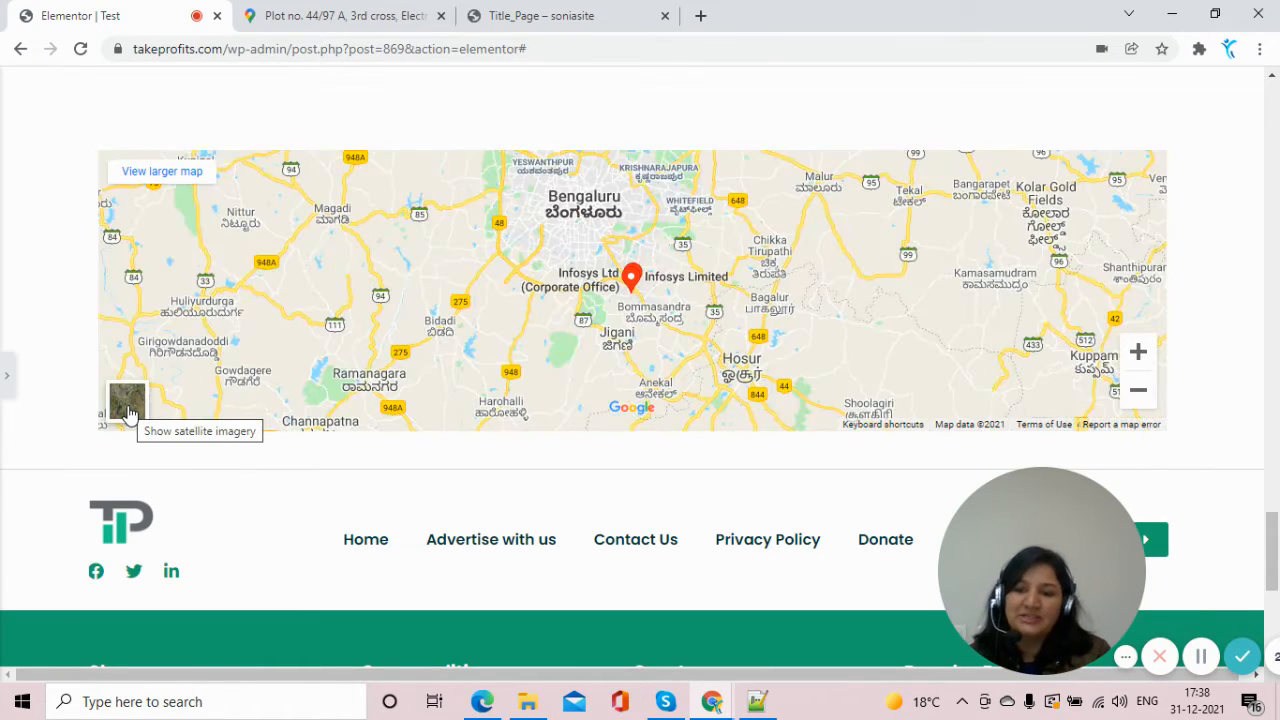
{"action": "left_click", "coordinate": [1138, 350]}
{"action": "left_click", "coordinate": [1138, 352]}
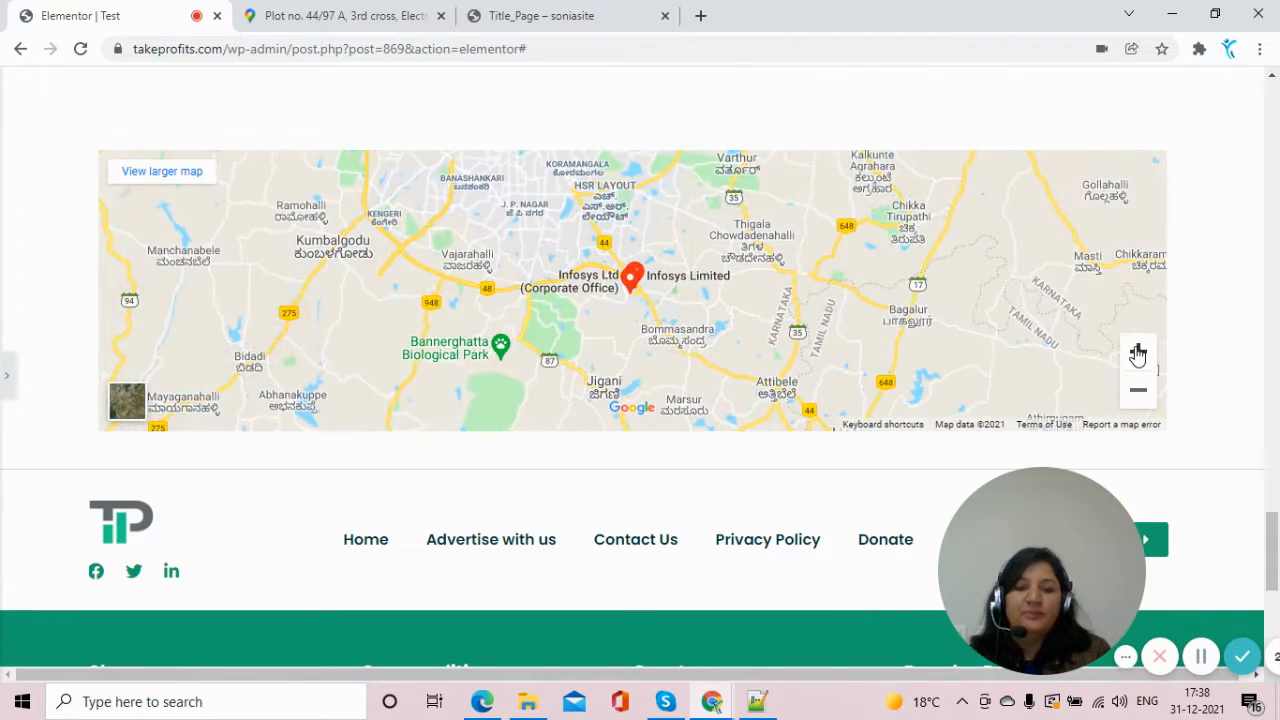
{"action": "left_click", "coordinate": [1138, 352]}
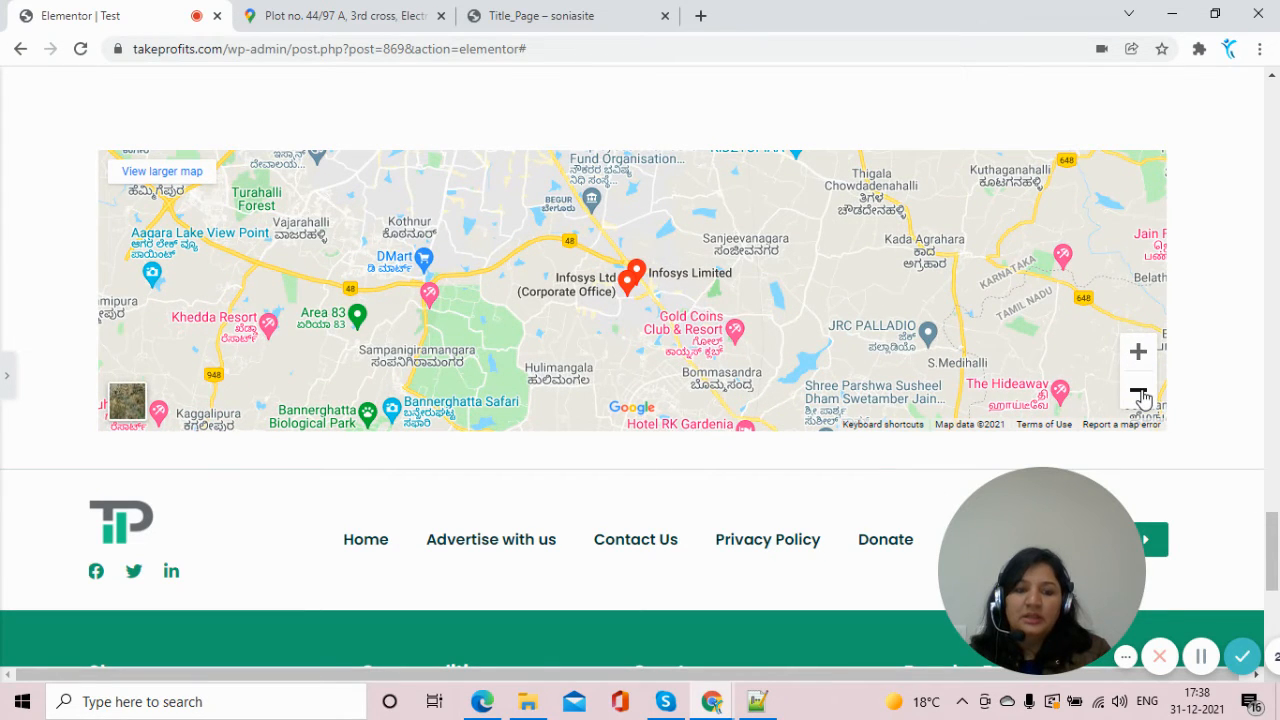
{"action": "left_click", "coordinate": [1139, 393]}
{"action": "left_click", "coordinate": [1139, 393]}
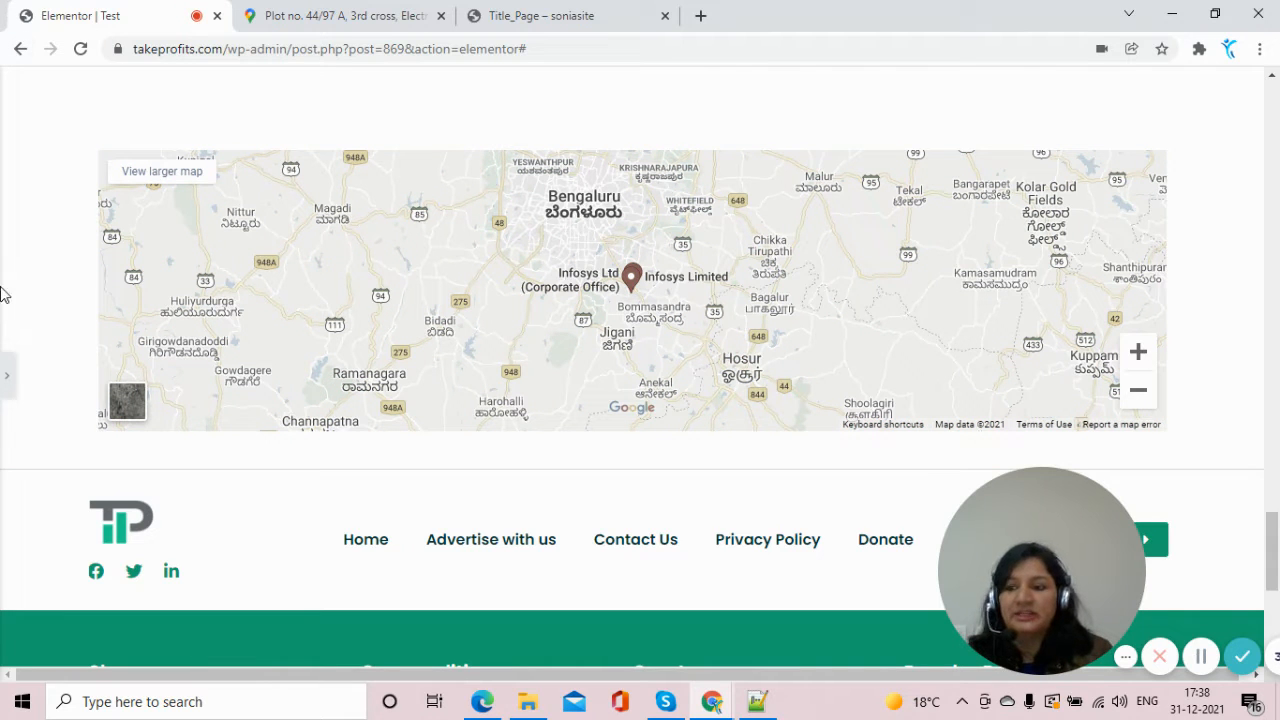
Bring back the editing panel and add a Heading widget directly above the map
{"action": "left_click", "coordinate": [12, 375]}
{"action": "left_click", "coordinate": [12, 375]}
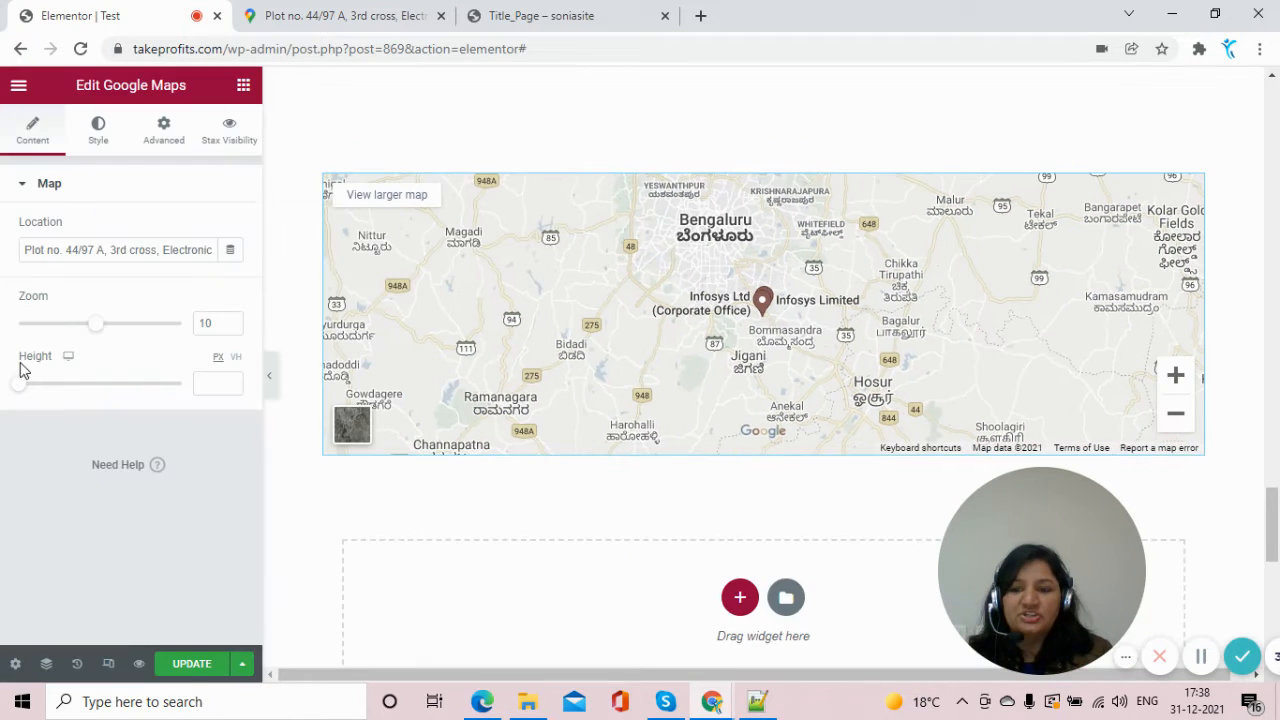
{"action": "left_click", "coordinate": [243, 88]}
{"action": "left_click_drag", "start_coordinate": [205, 275], "coordinate": [732, 181]}
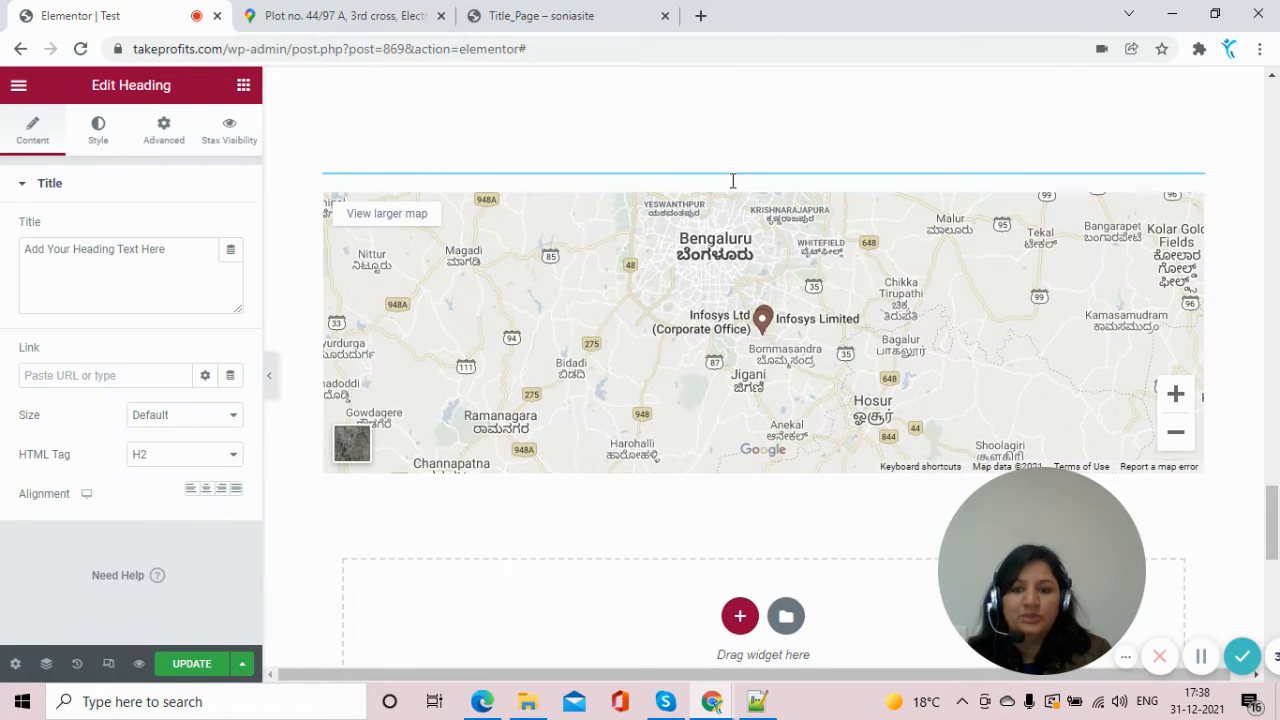
{"action": "left_click", "coordinate": [1201, 656]}
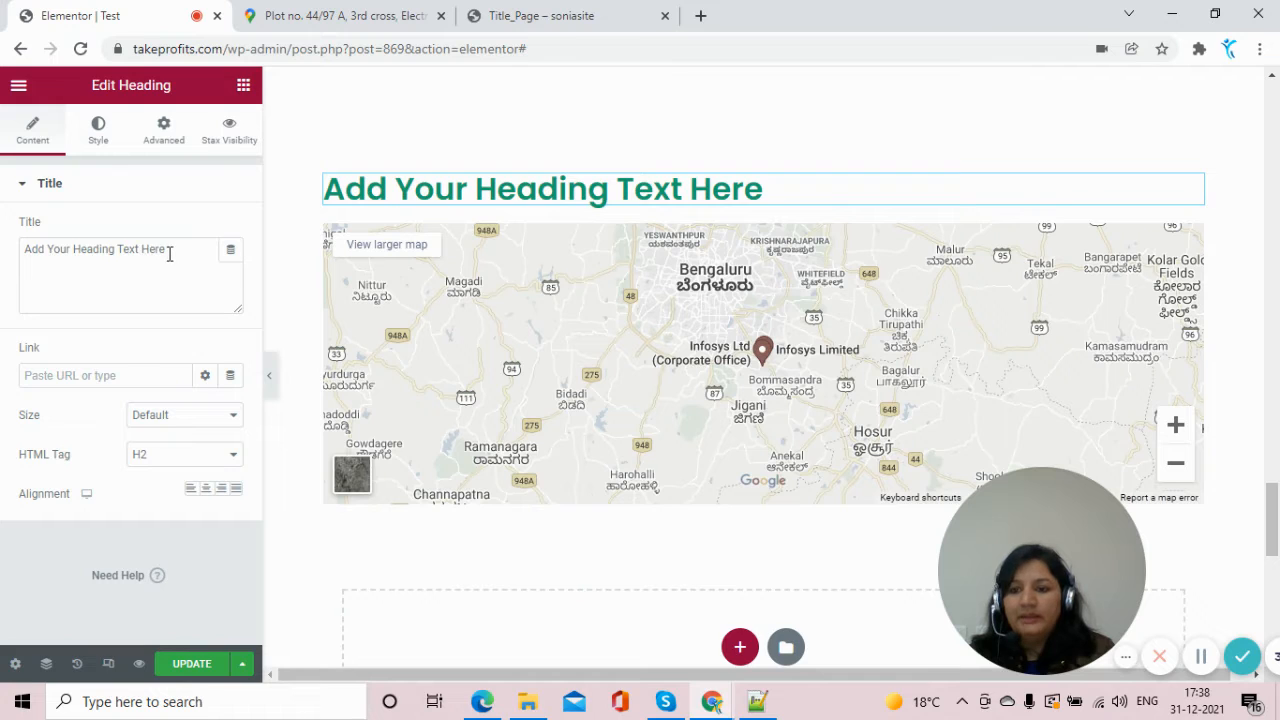
Replace the heading text with HTML for "Our Headoffice", a bold "Bengaluru" and the office address on separate lines, and center it
{"action": "left_click_drag", "start_coordinate": [169, 254], "coordinate": [5, 246]}
{"action": "type", "text": "<h2>Our Headoffice </h2><br> <Strong>Bengaluru</Strong> <br> Plot no. 44/97 A,<br> 3rd cross,<br> Electronic City,<br> Hosur Road,<br> Bengaluru - 560 100"}
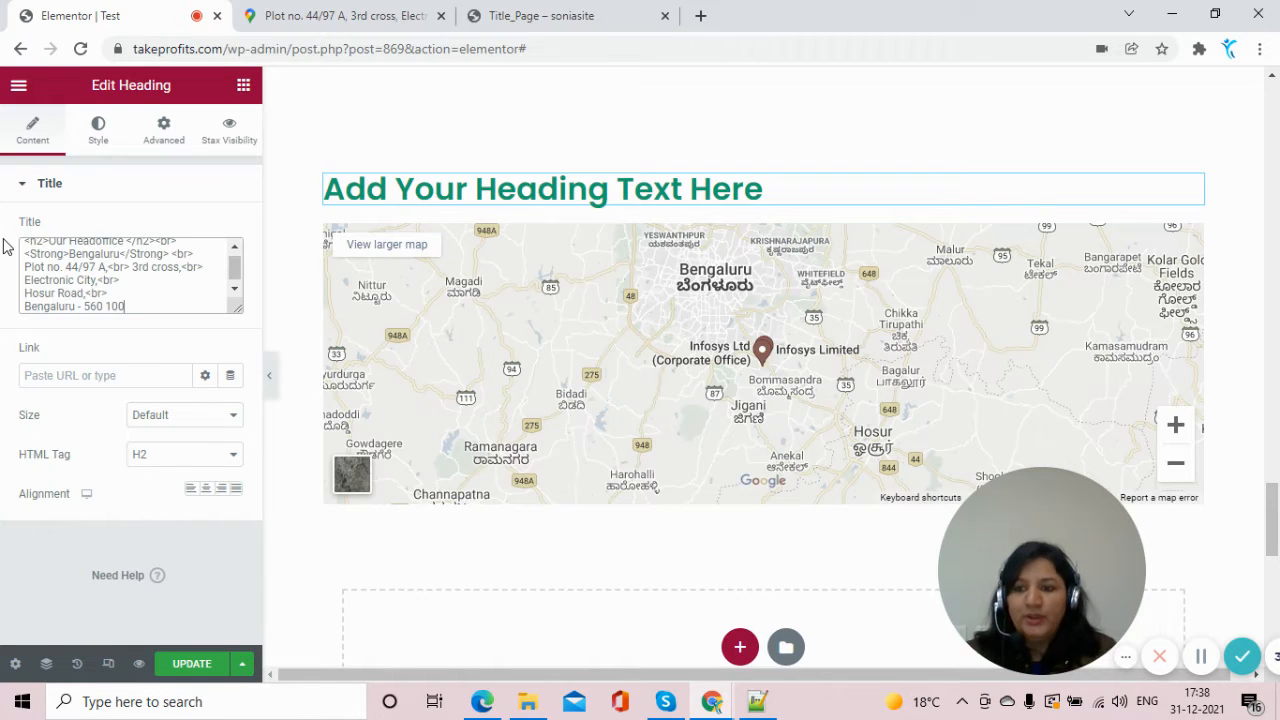
{"action": "left_click", "coordinate": [207, 490]}
Set the padding of the head office address heading to 20 px on all four sides
{"action": "left_click", "coordinate": [166, 147]}
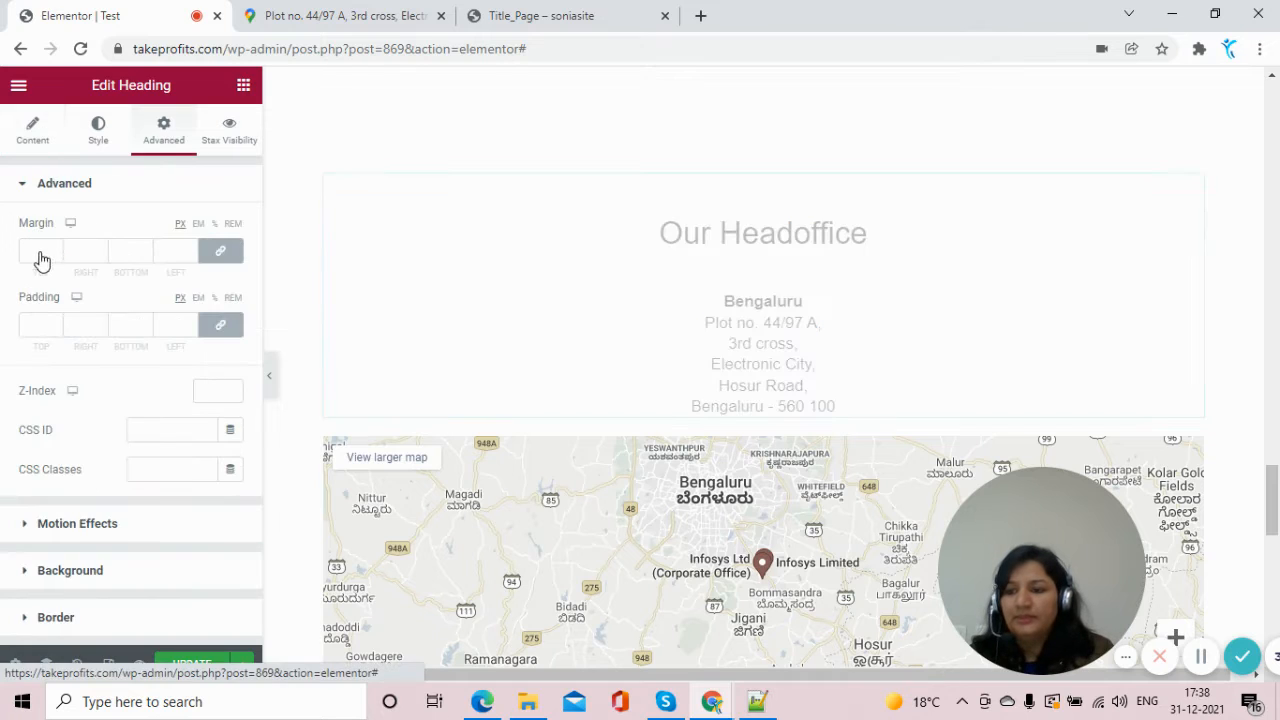
{"action": "left_click", "coordinate": [31, 328]}
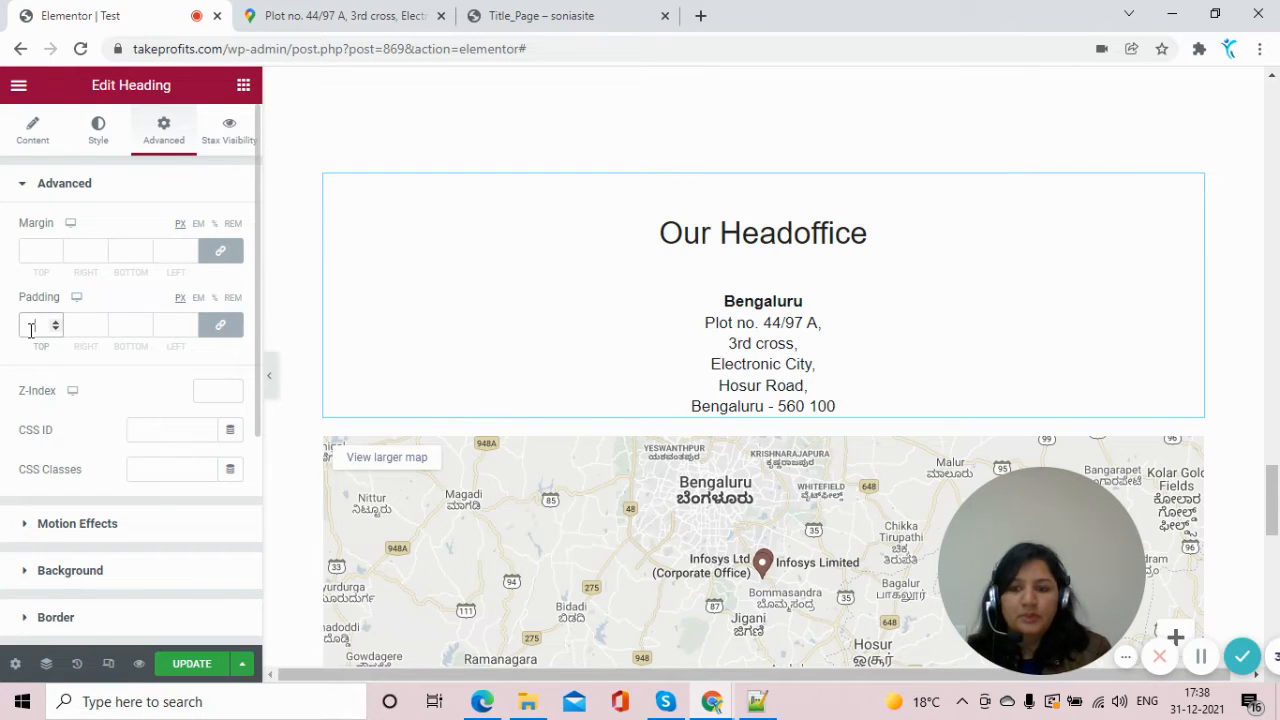
{"action": "left_click", "coordinate": [31, 325]}
{"action": "type", "text": "20"}
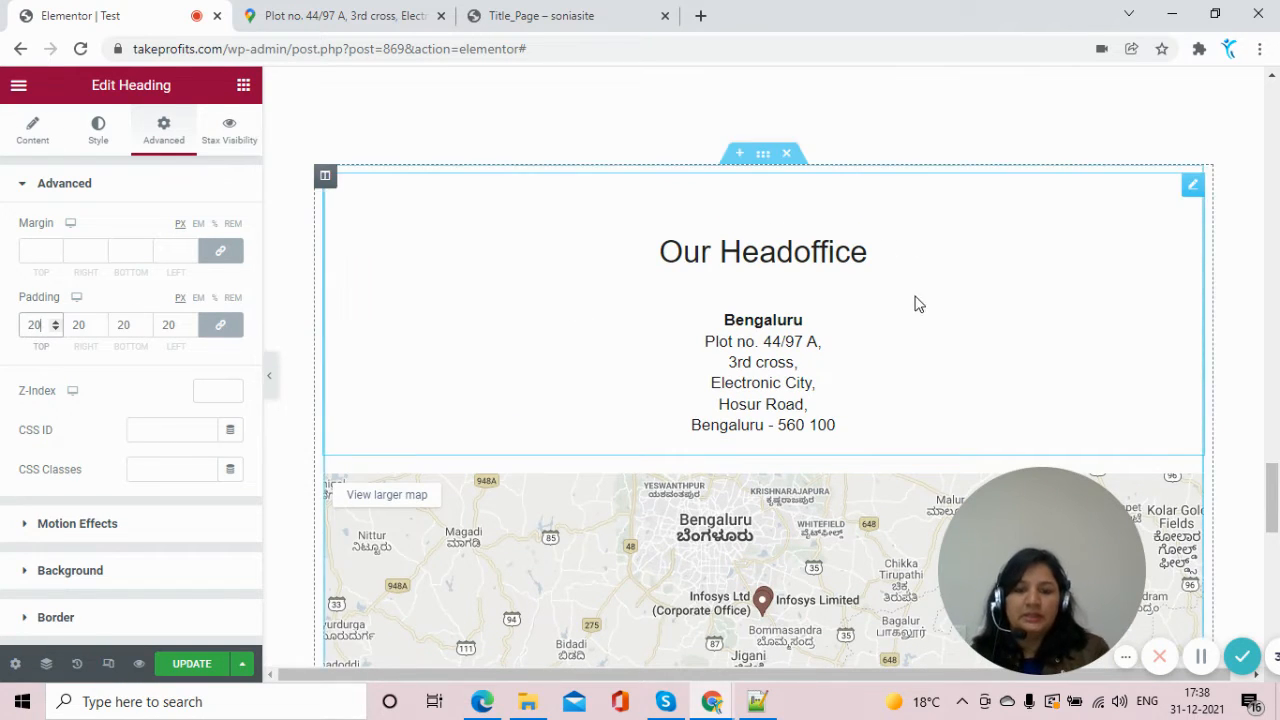
Add a single-column section below the head office map and place a Heading widget in it
{"action": "scroll", "coordinate": [900, 300], "scroll_direction": "down", "scroll_amount": 2}
{"action": "scroll", "coordinate": [834, 297], "scroll_direction": "up", "scroll_amount": 1}
{"action": "scroll", "coordinate": [834, 291], "scroll_direction": "down", "scroll_amount": 1}
{"action": "scroll", "coordinate": [834, 289], "scroll_direction": "up", "scroll_amount": 1}
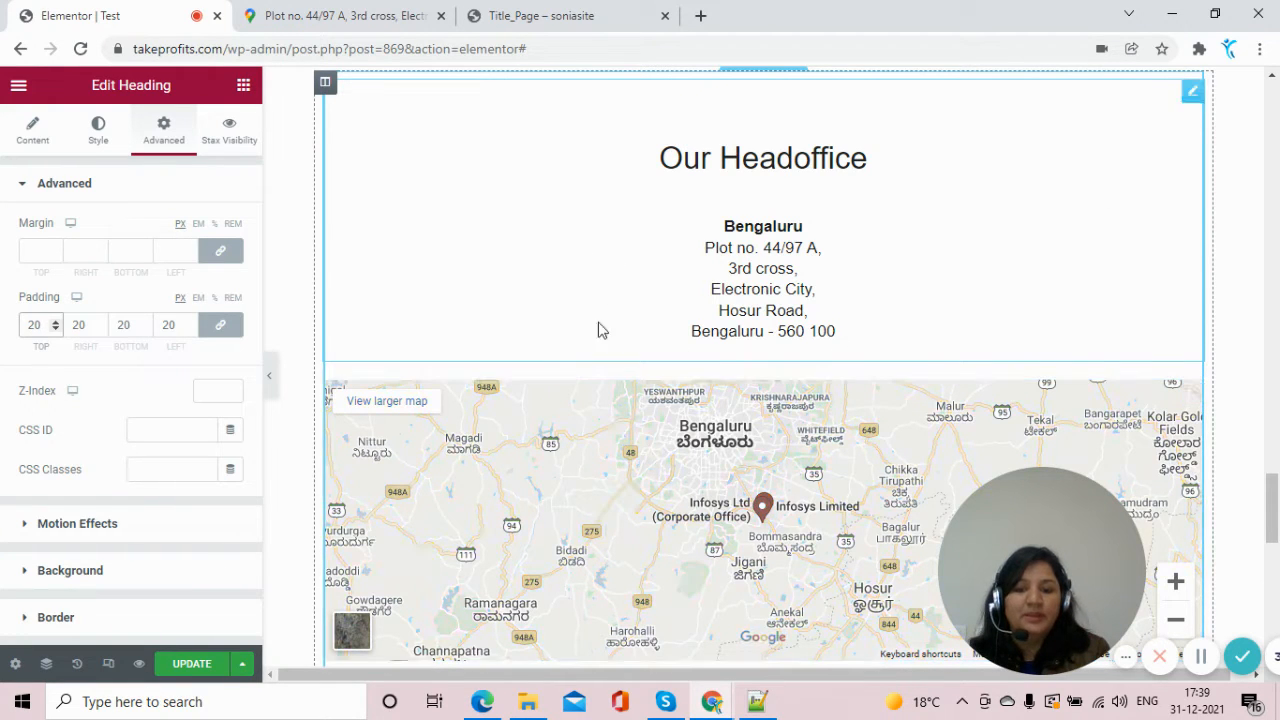
{"action": "scroll", "coordinate": [1040, 188], "scroll_direction": "down", "scroll_amount": 1}
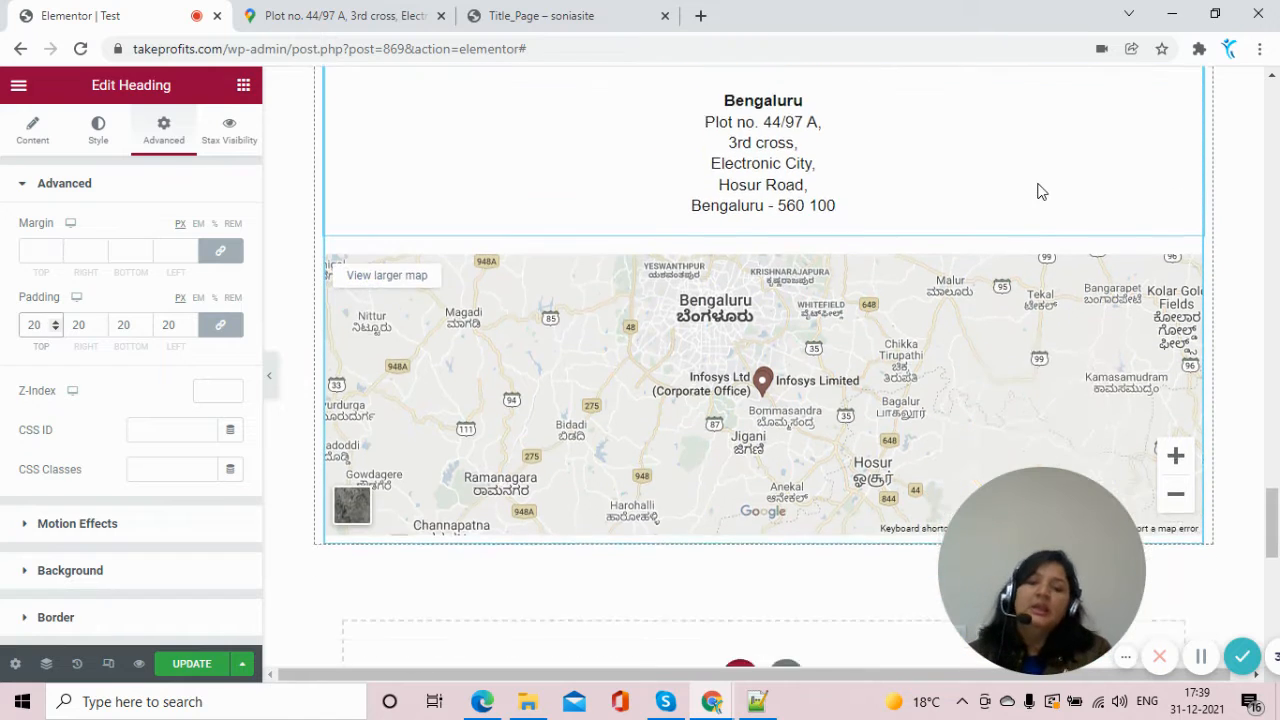
{"action": "scroll", "coordinate": [1040, 192], "scroll_direction": "down", "scroll_amount": 1}
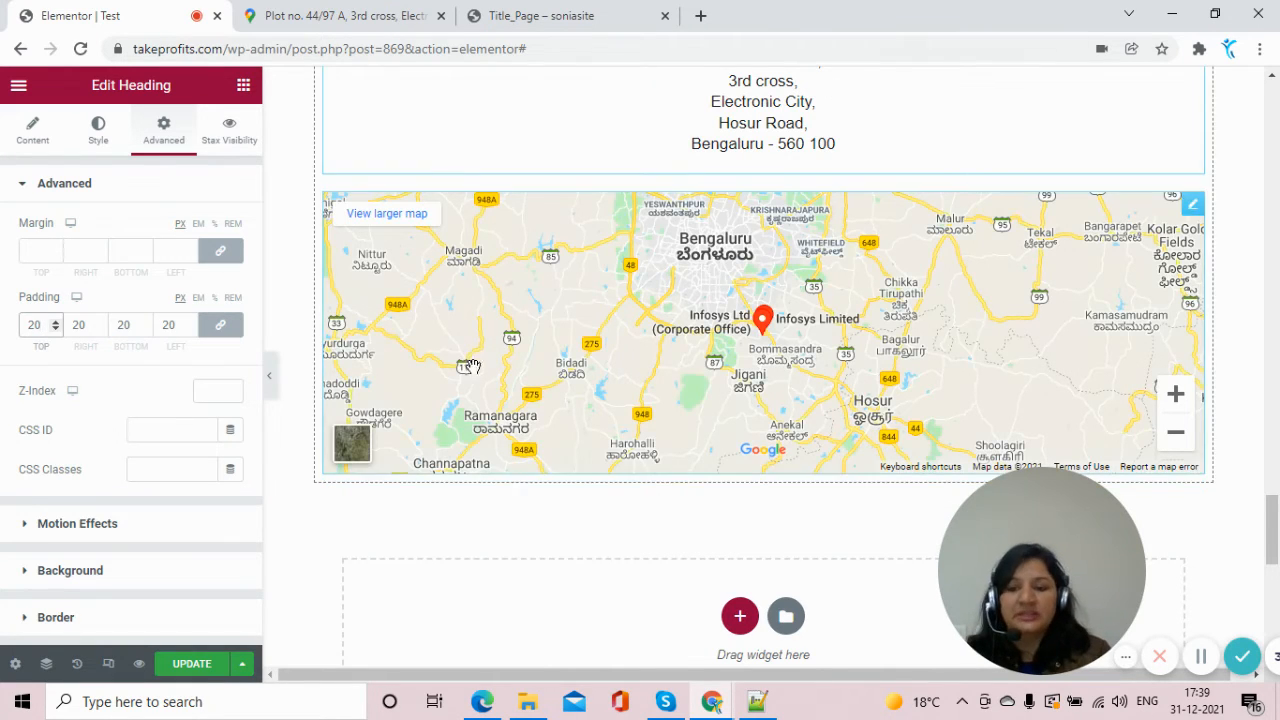
{"action": "scroll", "coordinate": [718, 400], "scroll_direction": "down", "scroll_amount": 3}
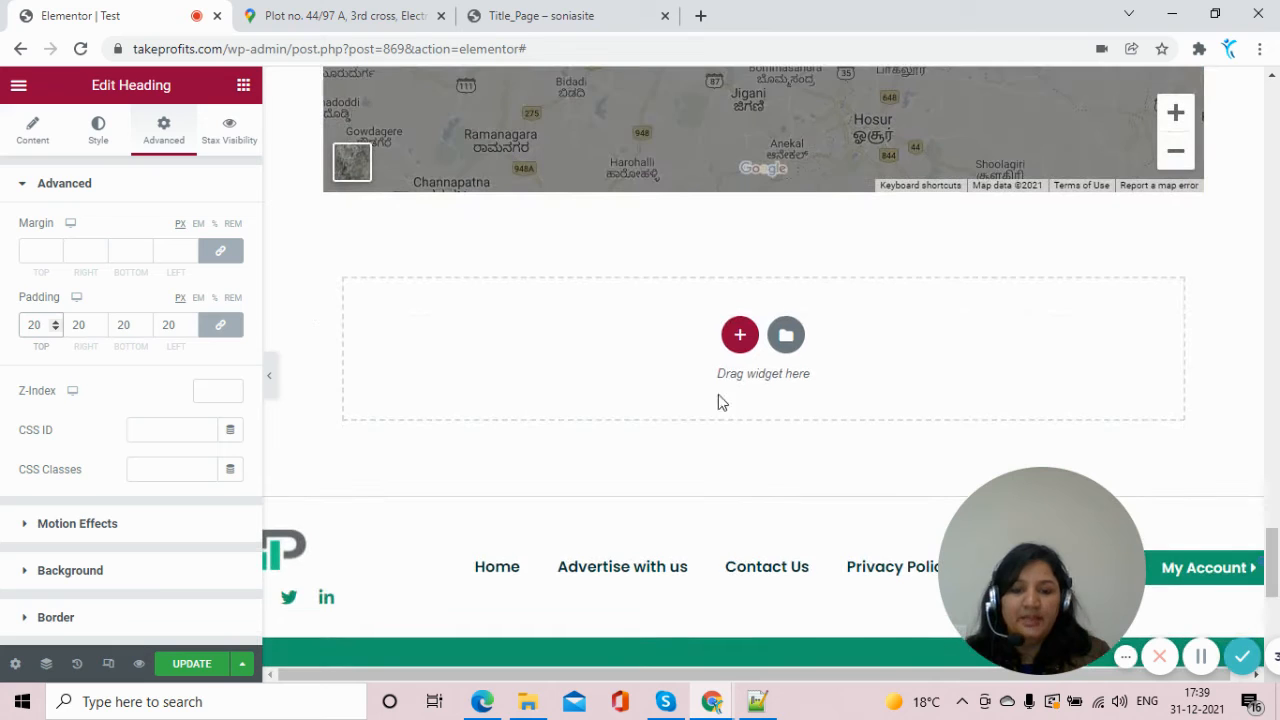
{"action": "left_click", "coordinate": [739, 336]}
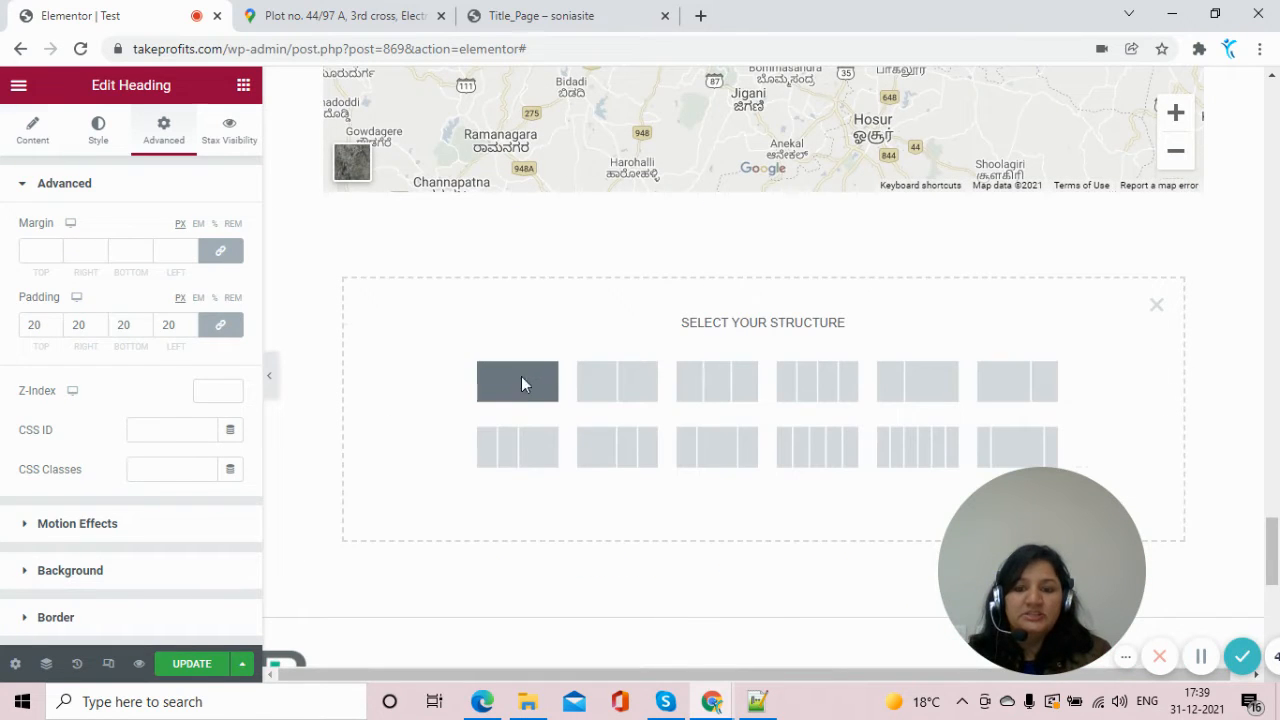
{"action": "left_click", "coordinate": [521, 381]}
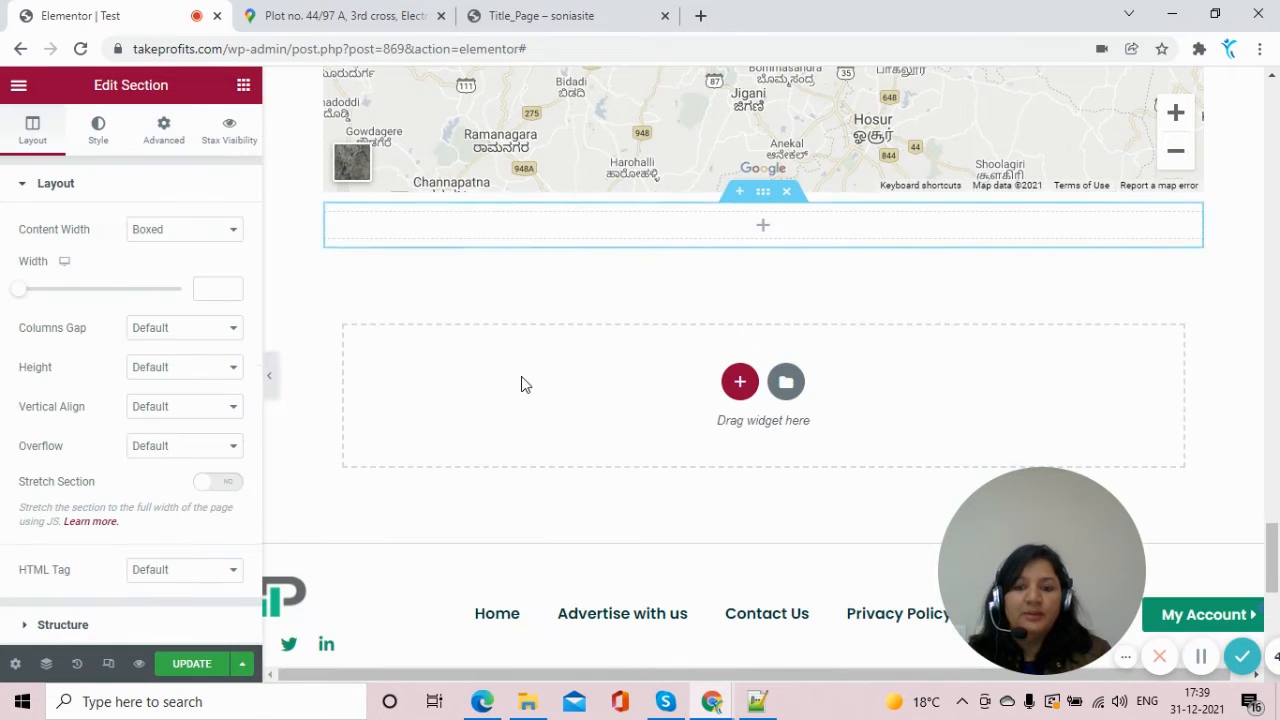
{"action": "left_click", "coordinate": [243, 88]}
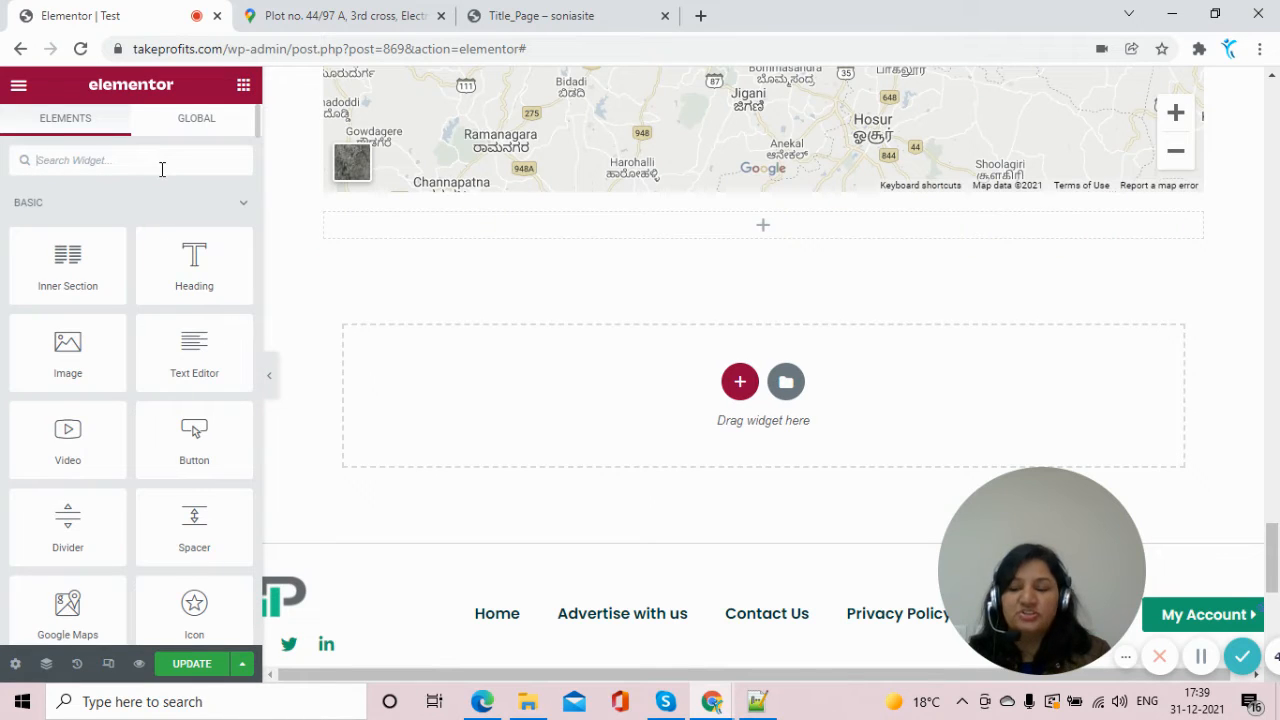
{"action": "left_click_drag", "start_coordinate": [192, 268], "coordinate": [794, 226]}
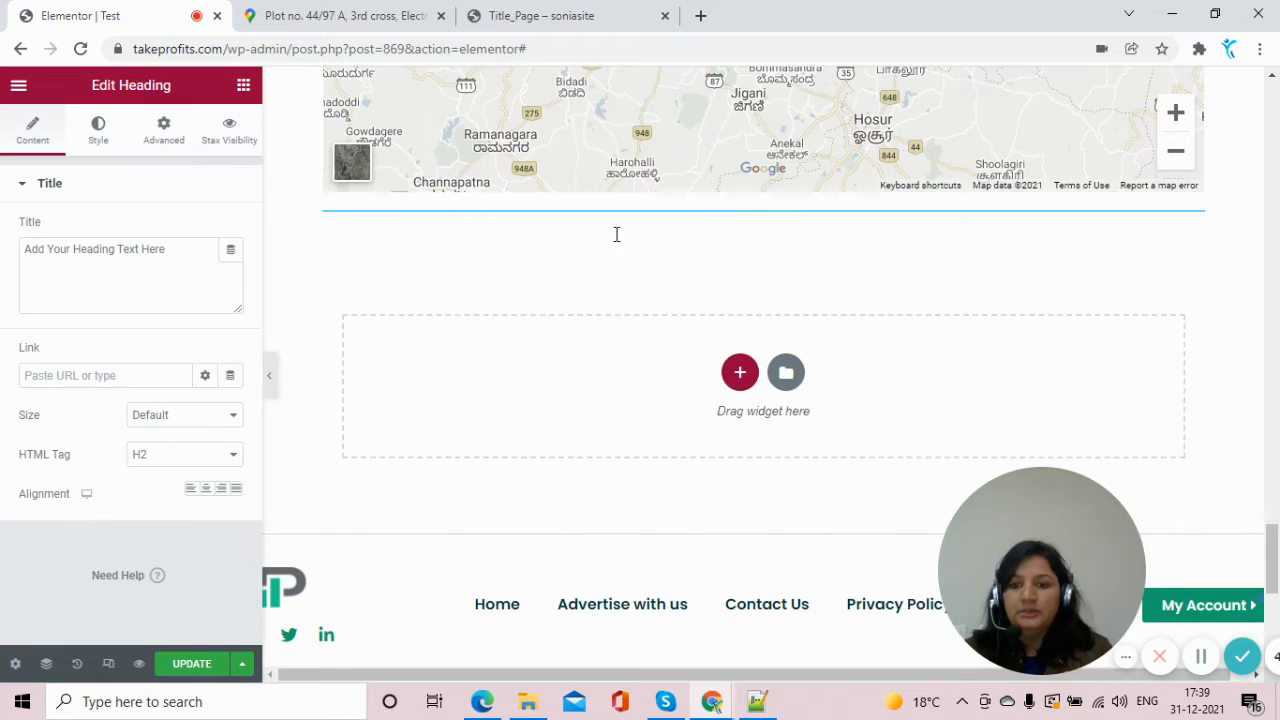
Replace the new heading's text with "Branches in India" and center it
{"action": "left_click_drag", "start_coordinate": [180, 245], "coordinate": [3, 249]}
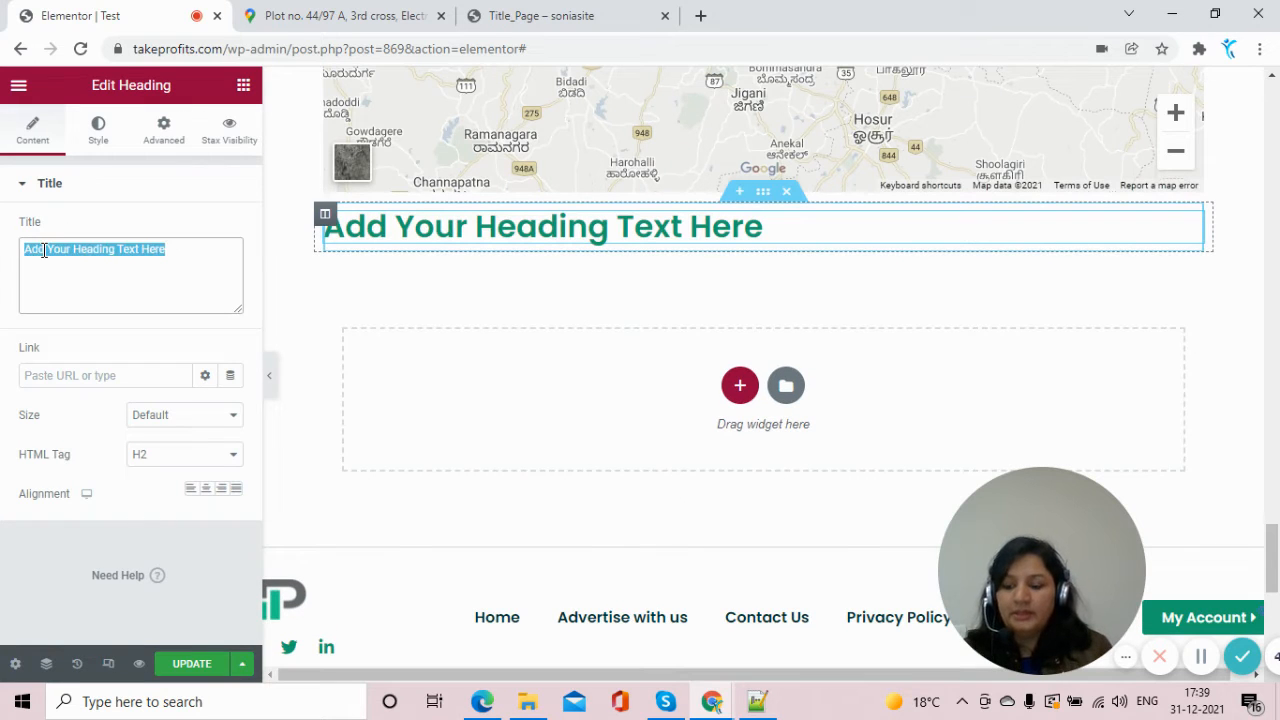
{"action": "type", "text": "Bra"}
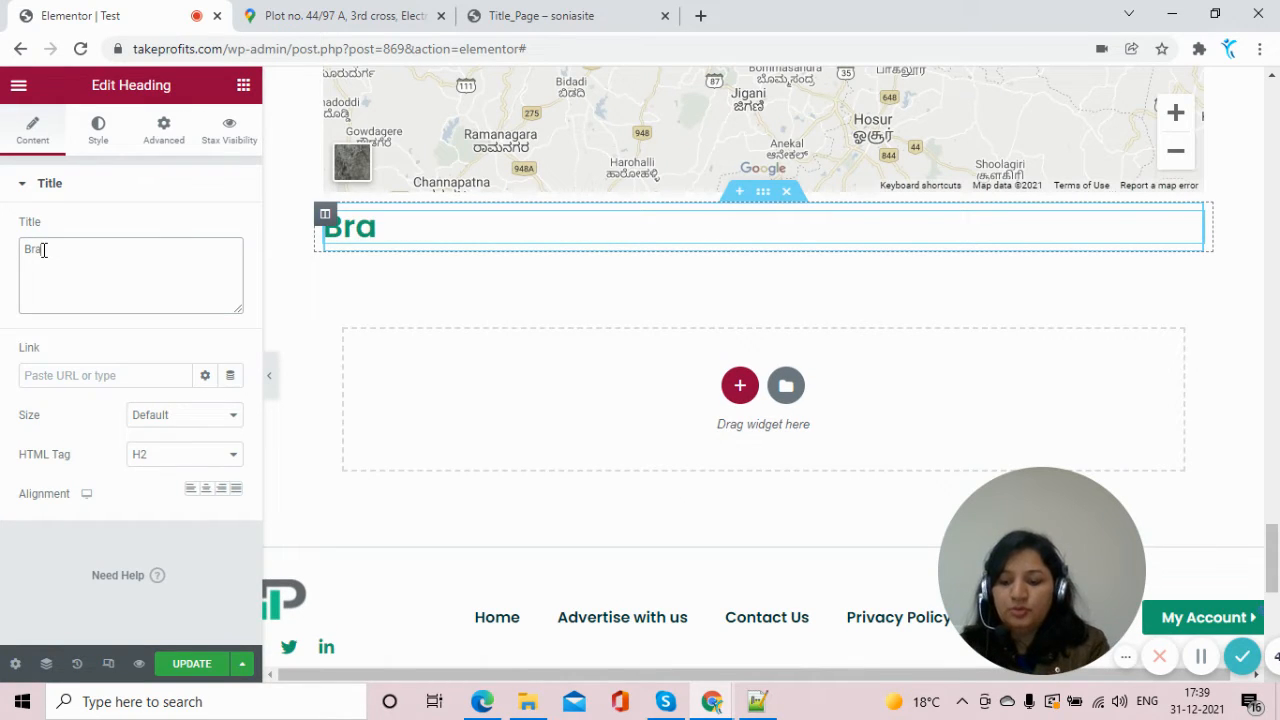
{"action": "type", "text": "nches"}
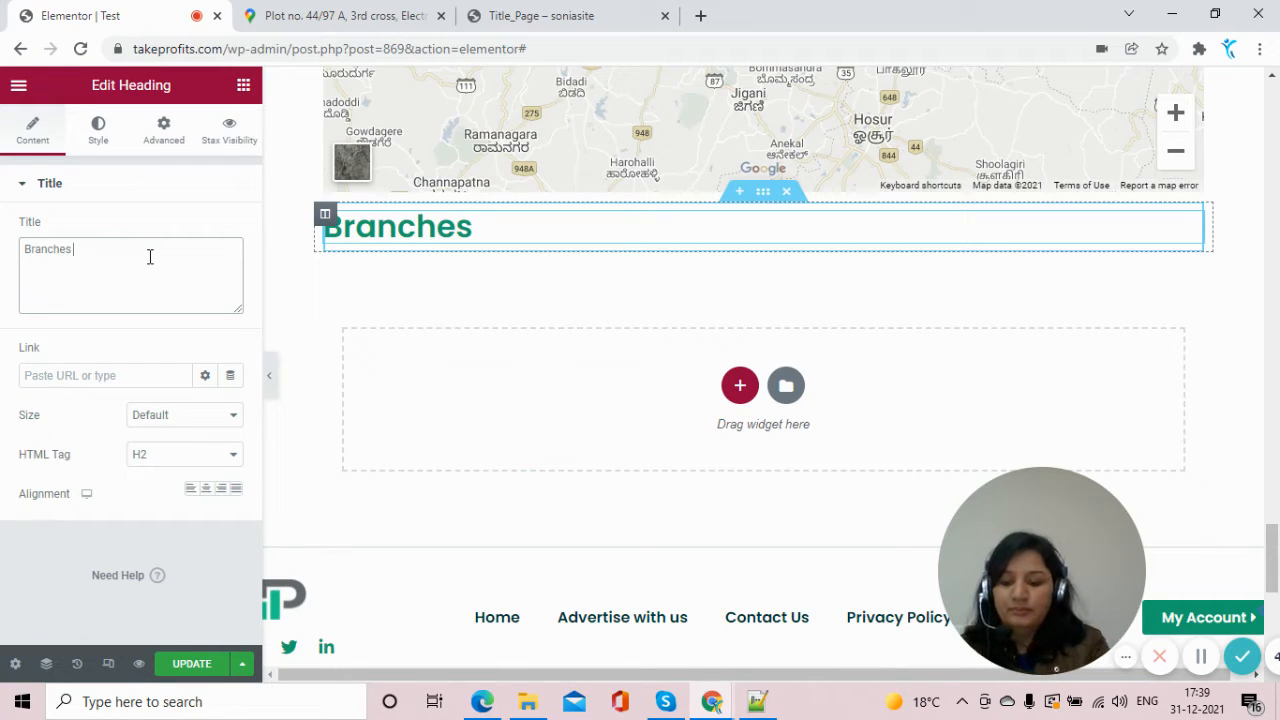
{"action": "type", "text": " in India"}
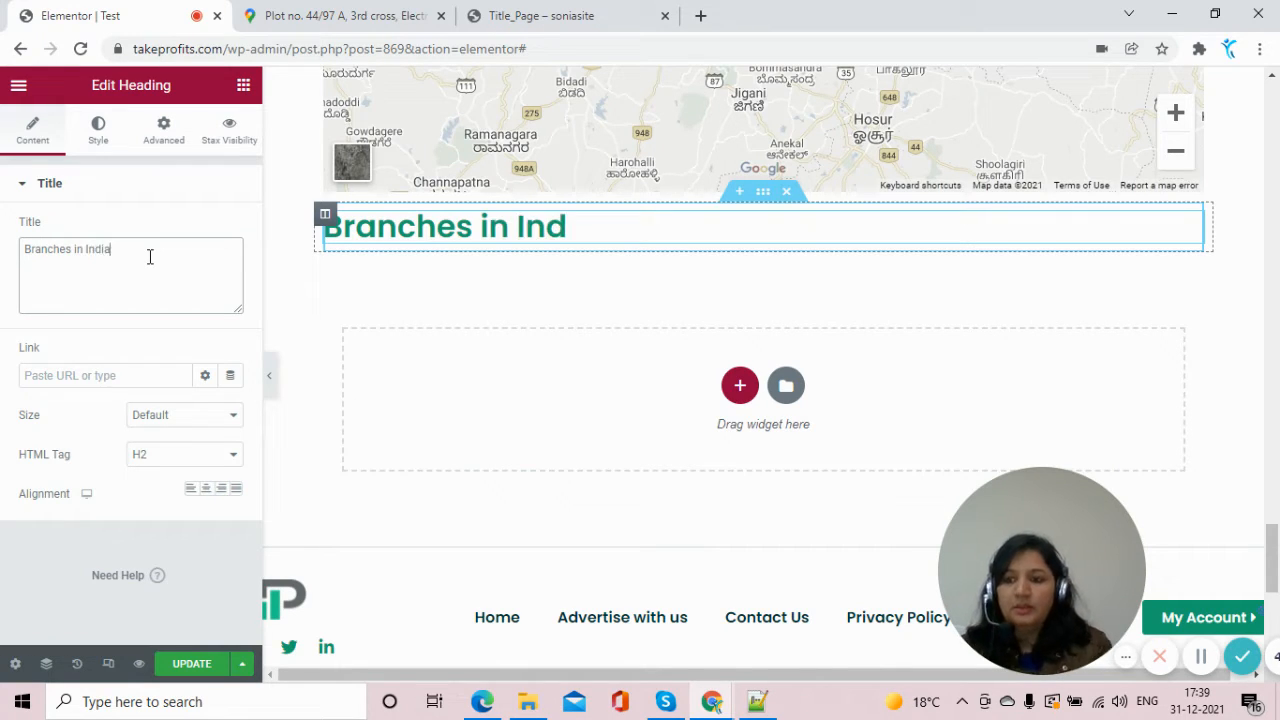
{"action": "left_click", "coordinate": [206, 490]}
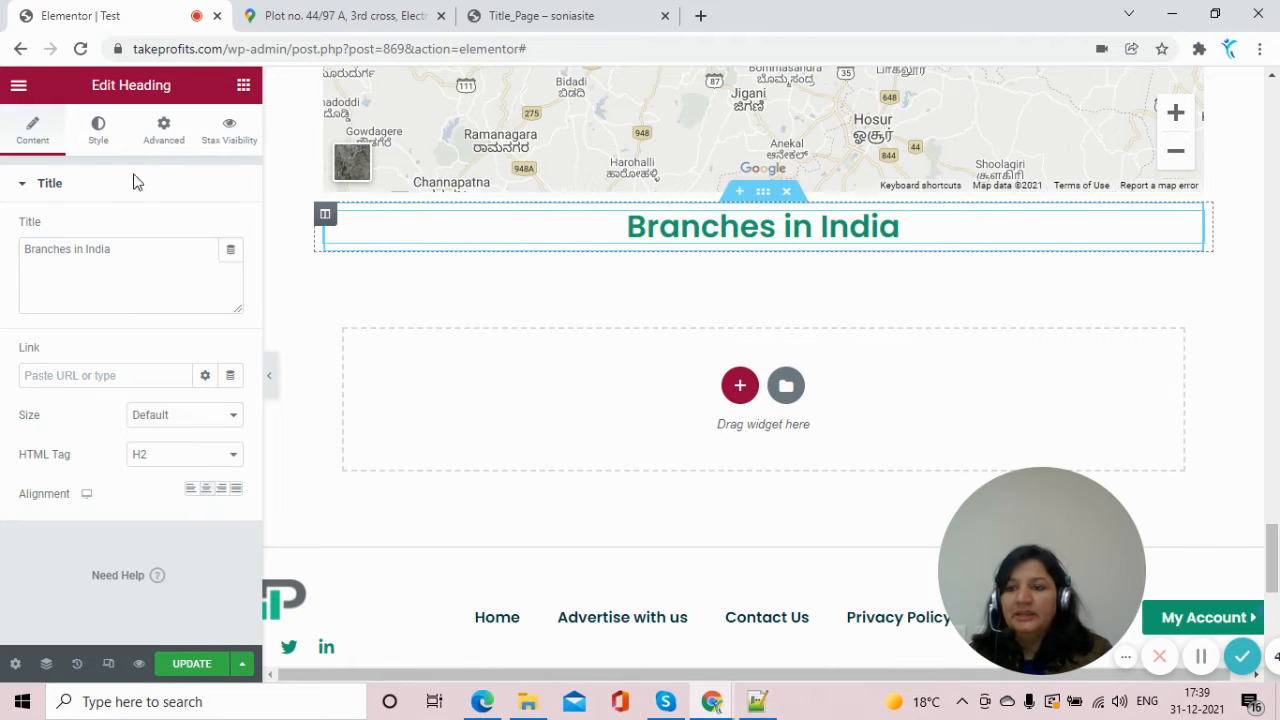
Set the text color of the "Branches in India" heading to the Secondary global color
{"action": "left_click", "coordinate": [104, 150]}
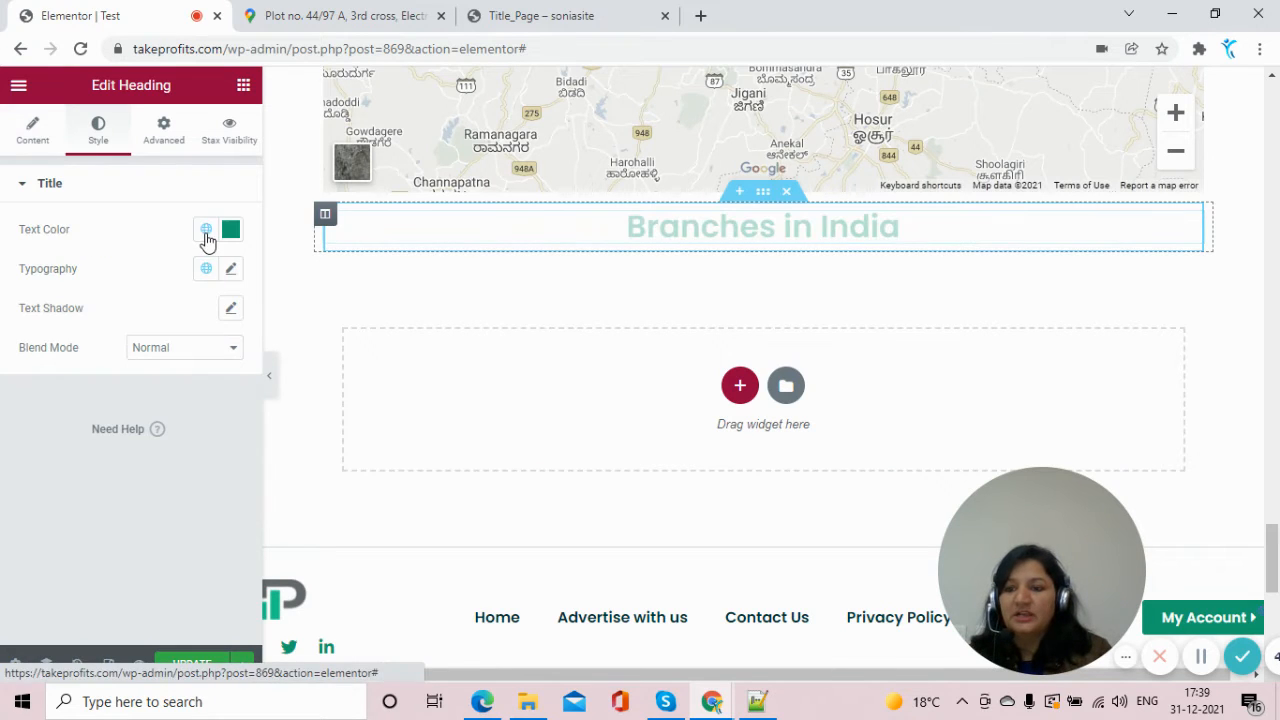
{"action": "left_click", "coordinate": [206, 231]}
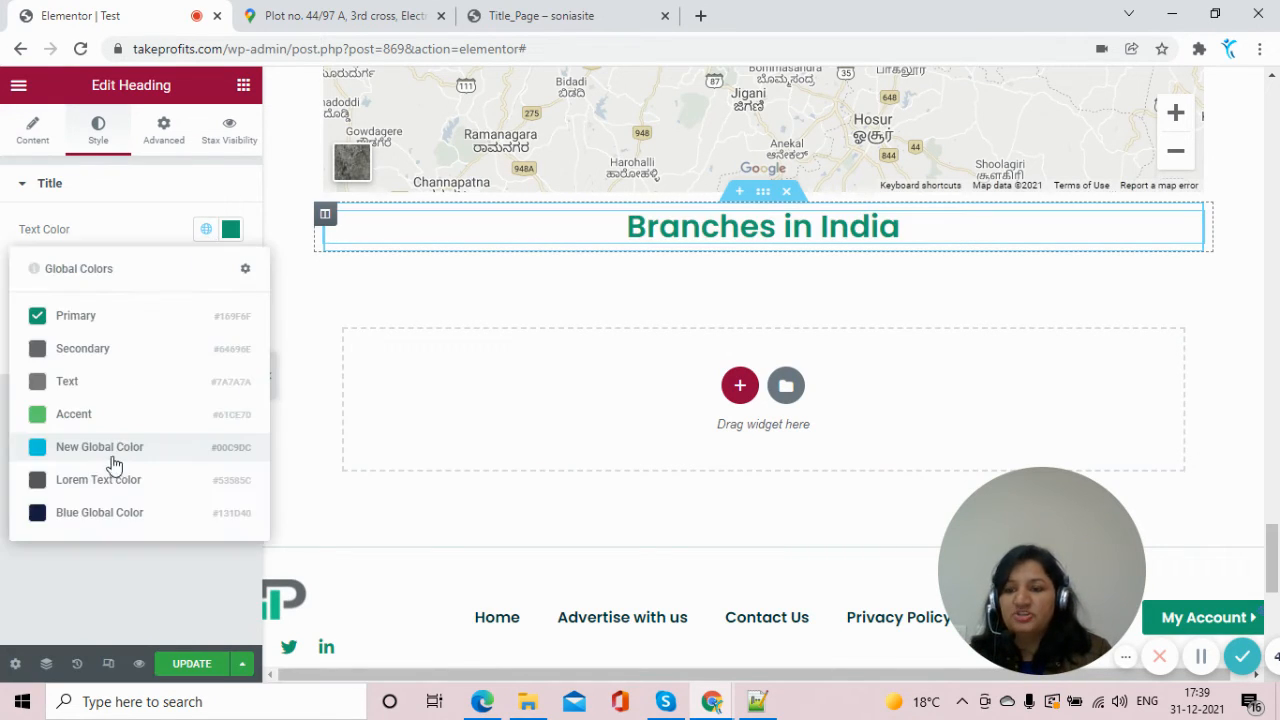
{"action": "left_click", "coordinate": [113, 357]}
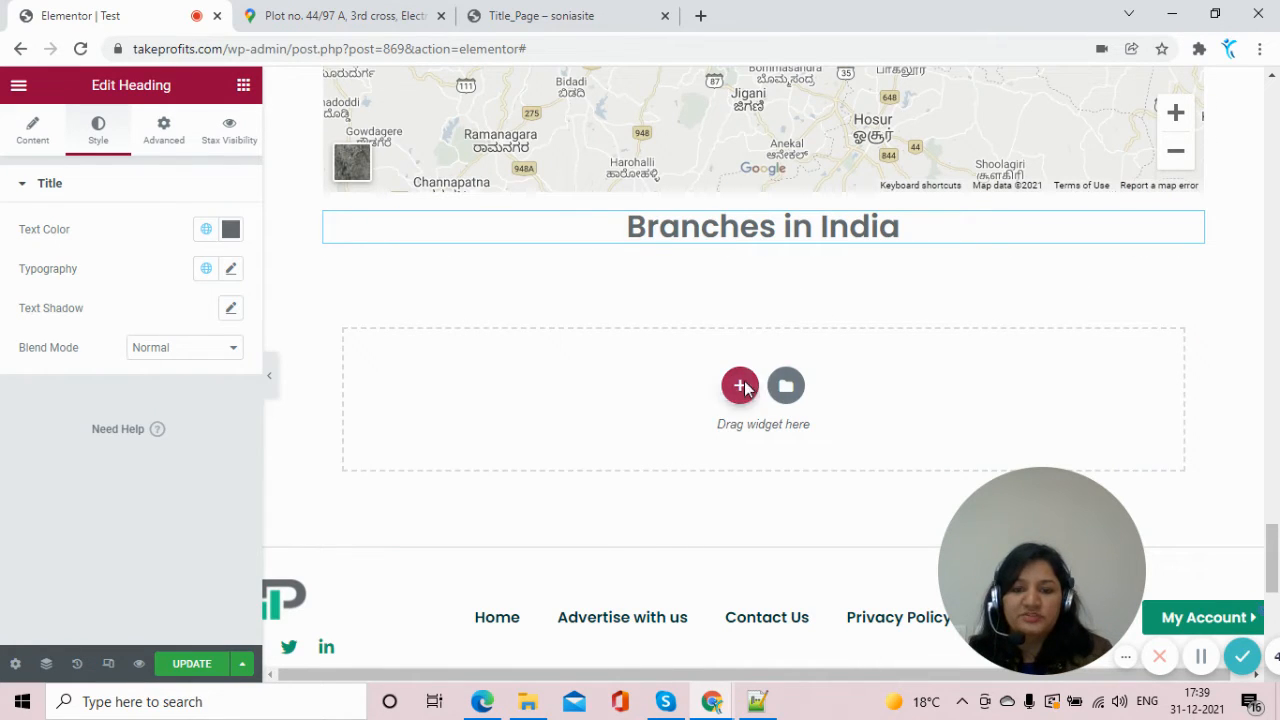
Add a section with two equal columns below "Branches in India" and place a Heading widget in its first column
{"action": "left_click", "coordinate": [740, 384]}
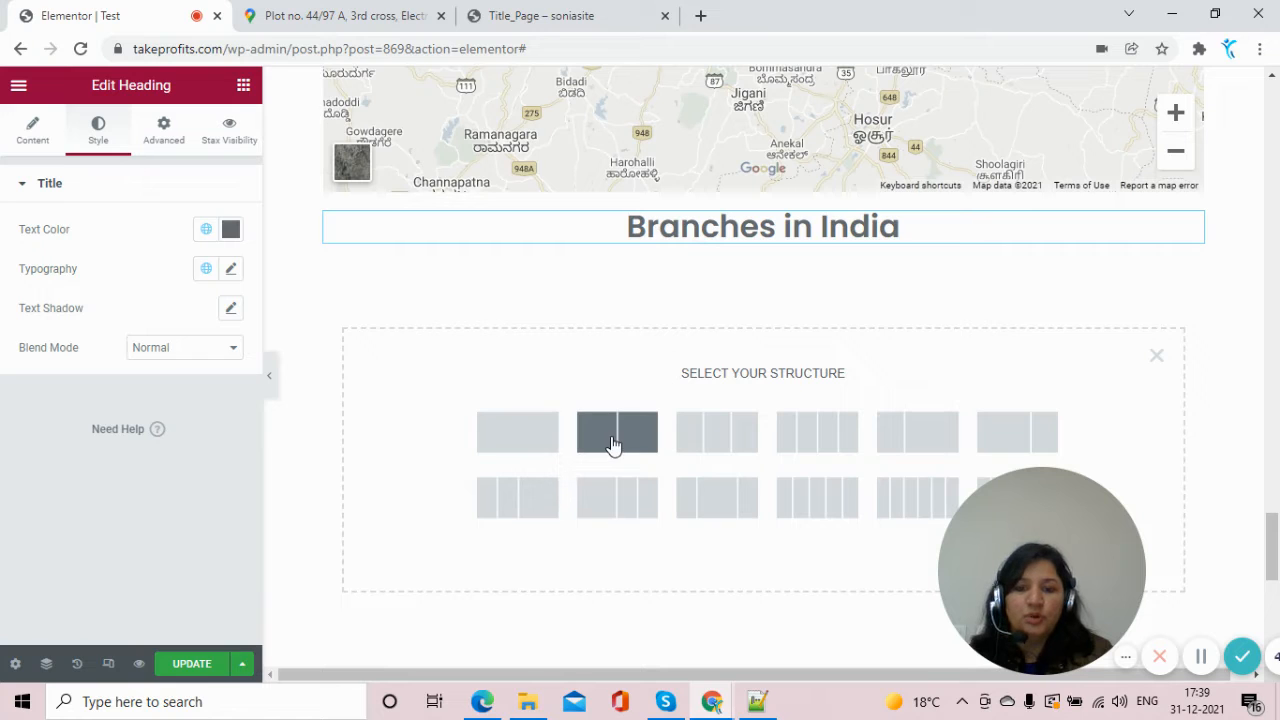
{"action": "left_click", "coordinate": [613, 445]}
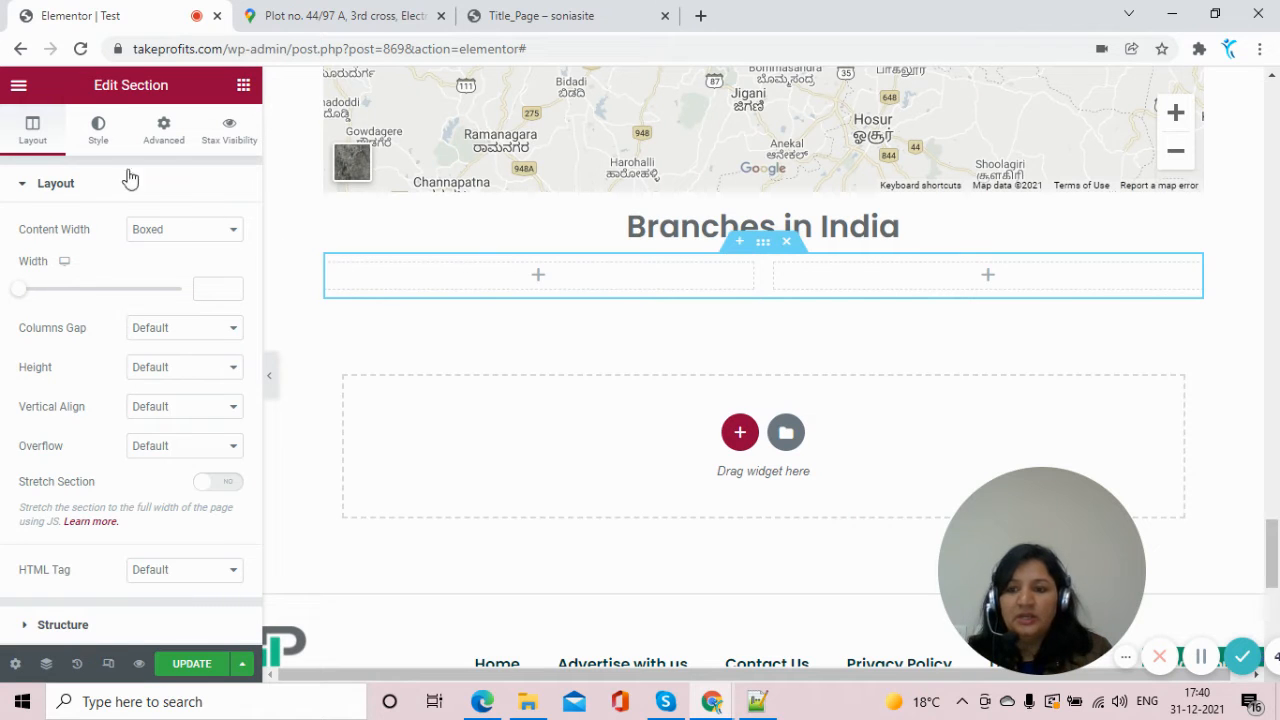
{"action": "left_click", "coordinate": [244, 88]}
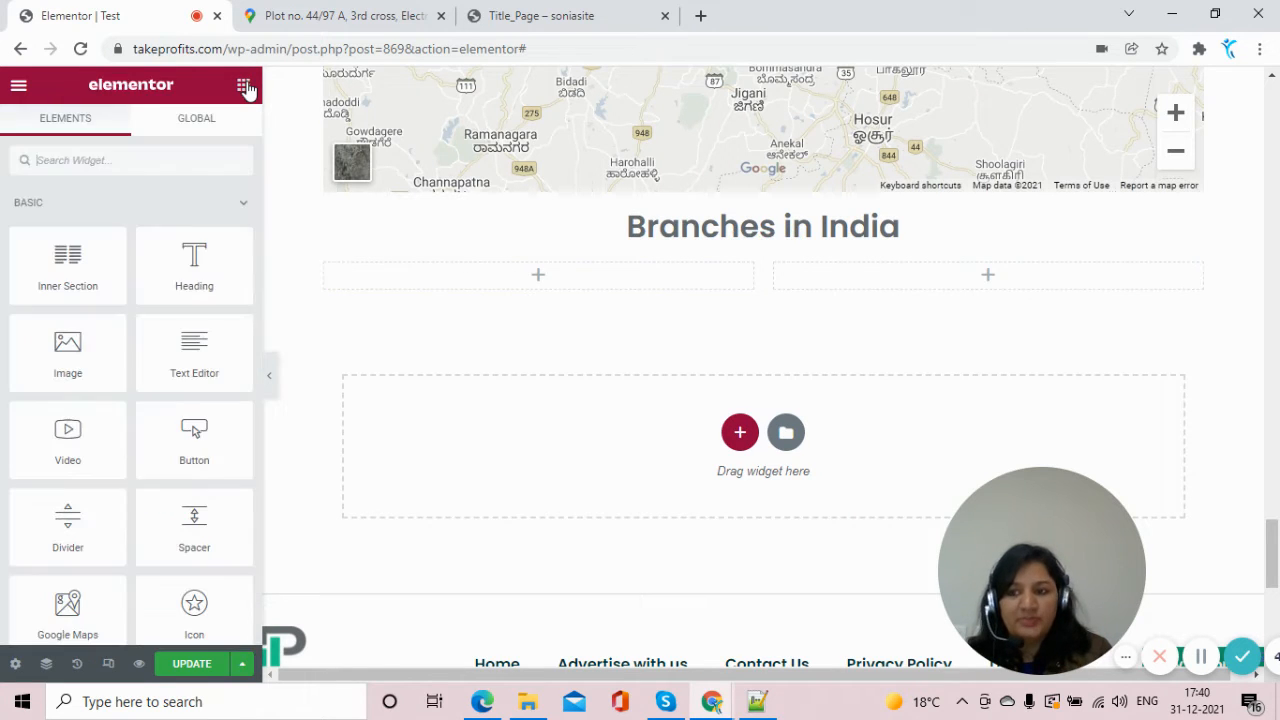
{"action": "left_click_drag", "start_coordinate": [175, 262], "coordinate": [512, 265]}
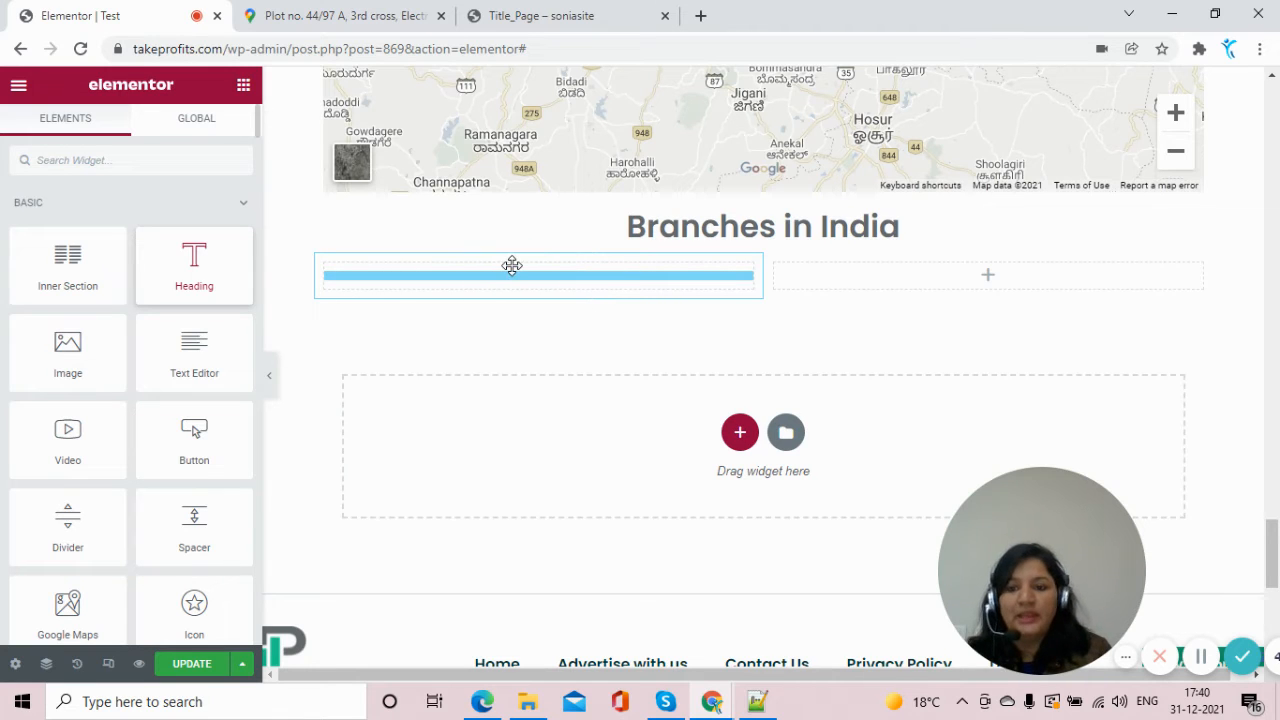
Add a Google Maps widget under the first column's heading and set its location to the Chandigarh branch address
{"action": "left_click", "coordinate": [244, 88]}
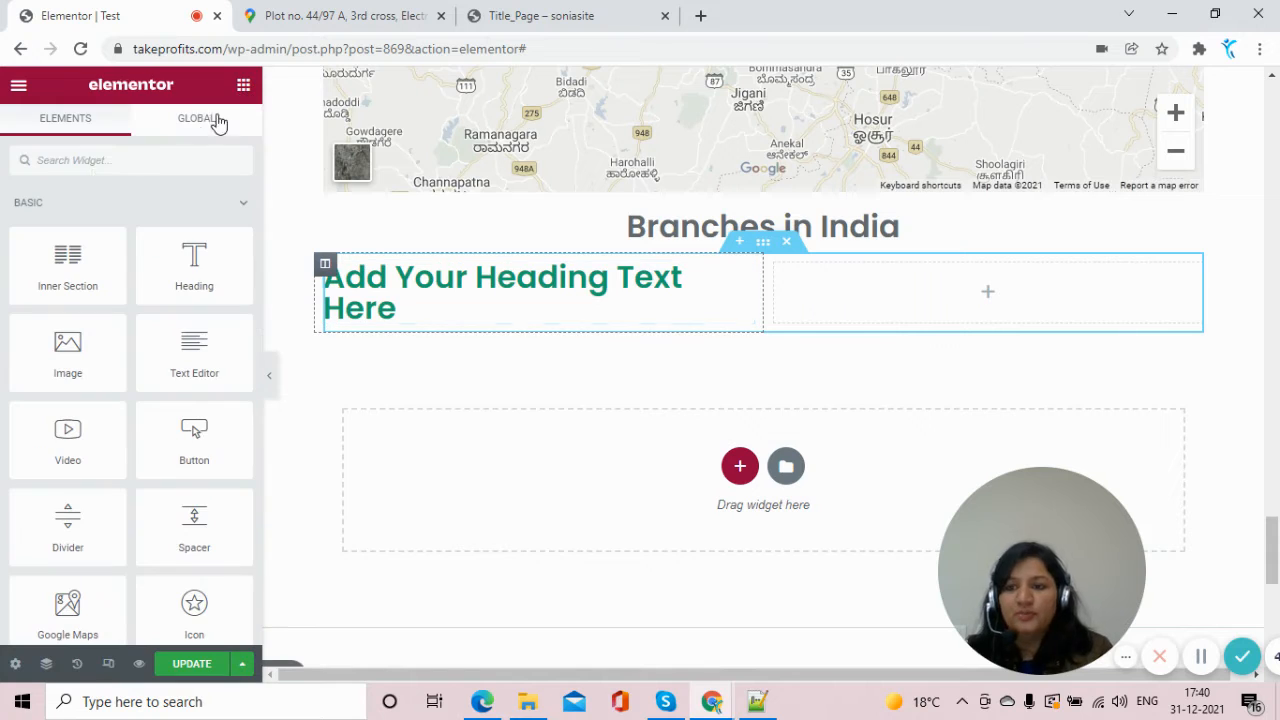
{"action": "left_click", "coordinate": [98, 160]}
{"action": "type", "text": "ma"}
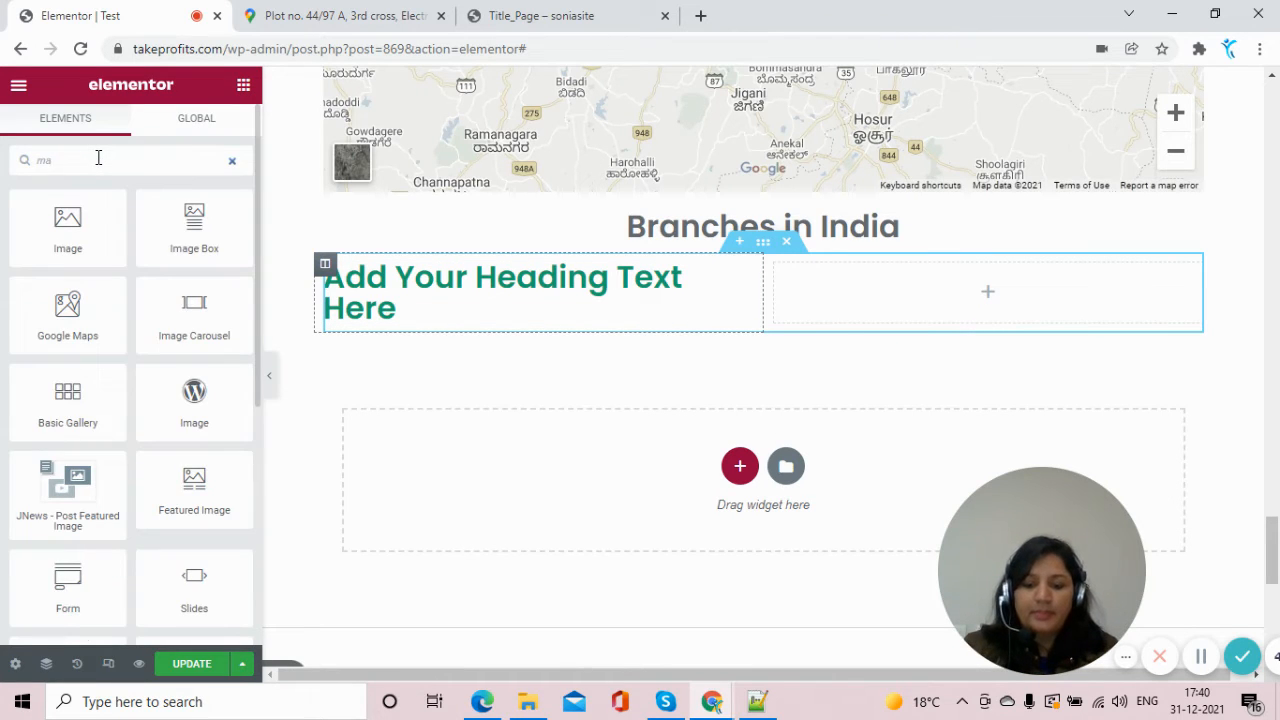
{"action": "type", "text": "p"}
{"action": "left_click_drag", "start_coordinate": [85, 205], "coordinate": [475, 297]}
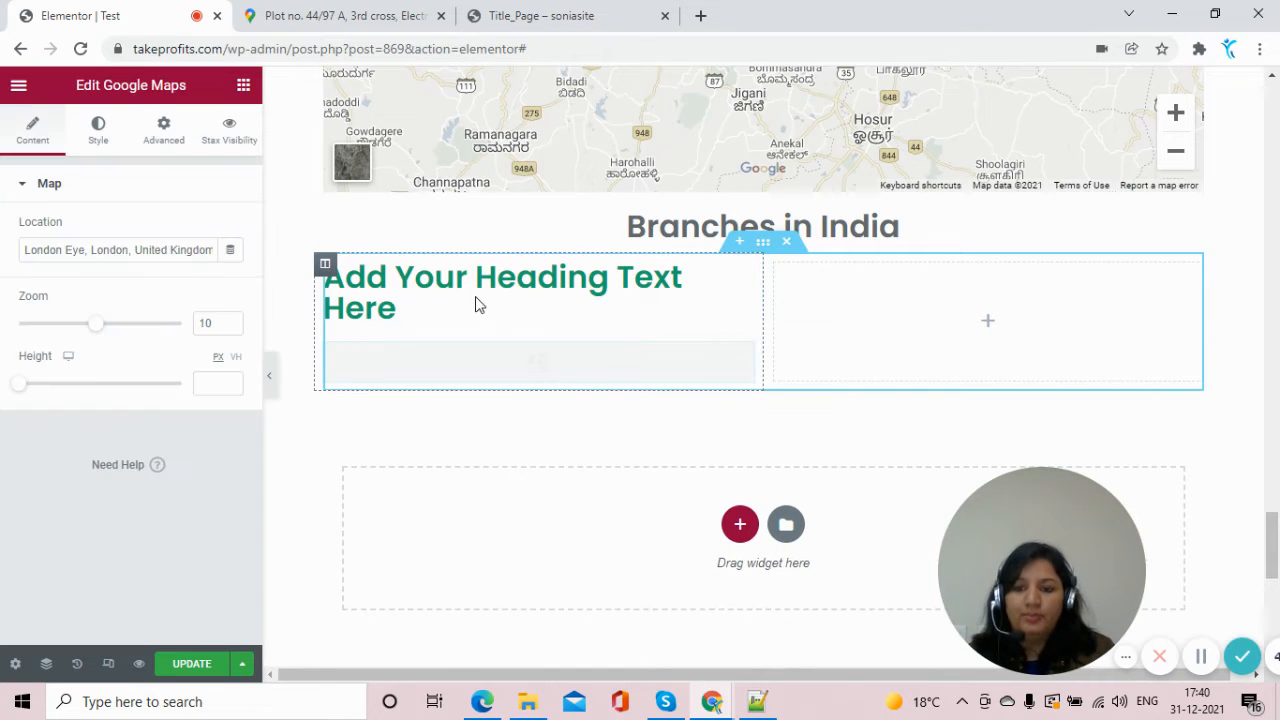
{"action": "triple_click", "coordinate": [92, 253]}
{"action": "key", "text": "ctrl+v"}
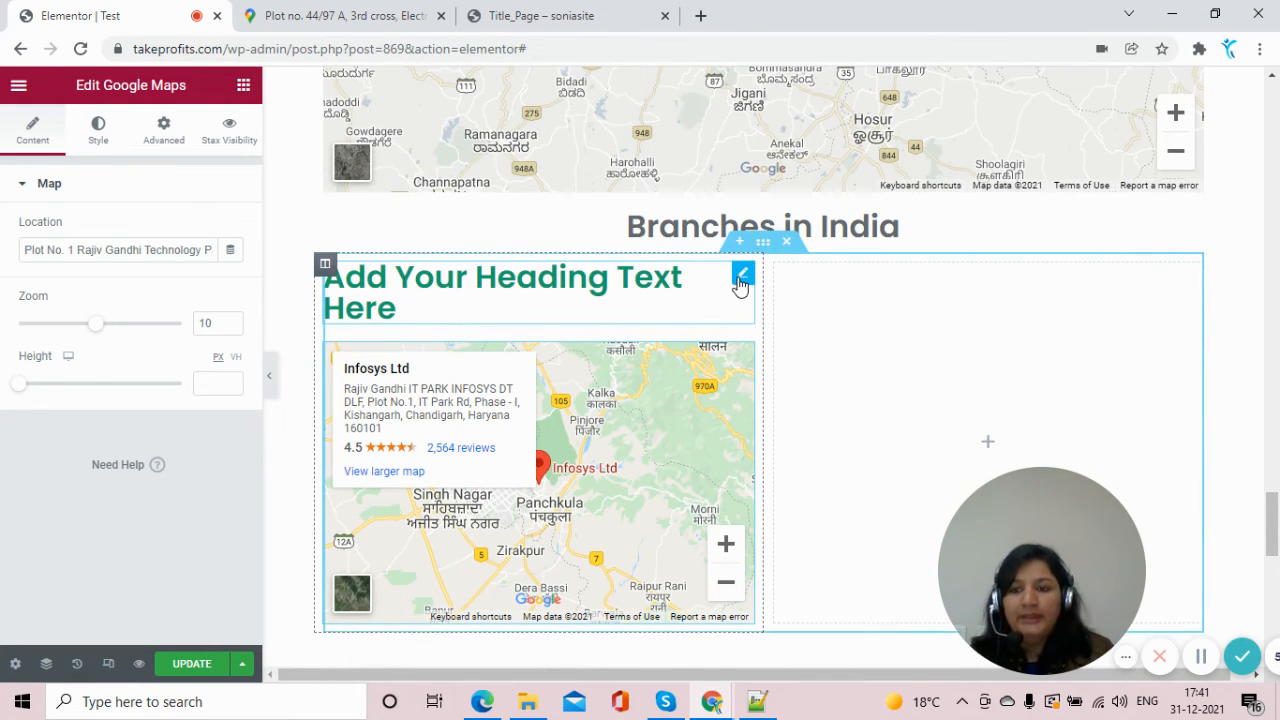
Replace the first column's heading text with HTML for a bold "Chandigarh" and the branch address on separate lines
{"action": "left_click", "coordinate": [737, 281]}
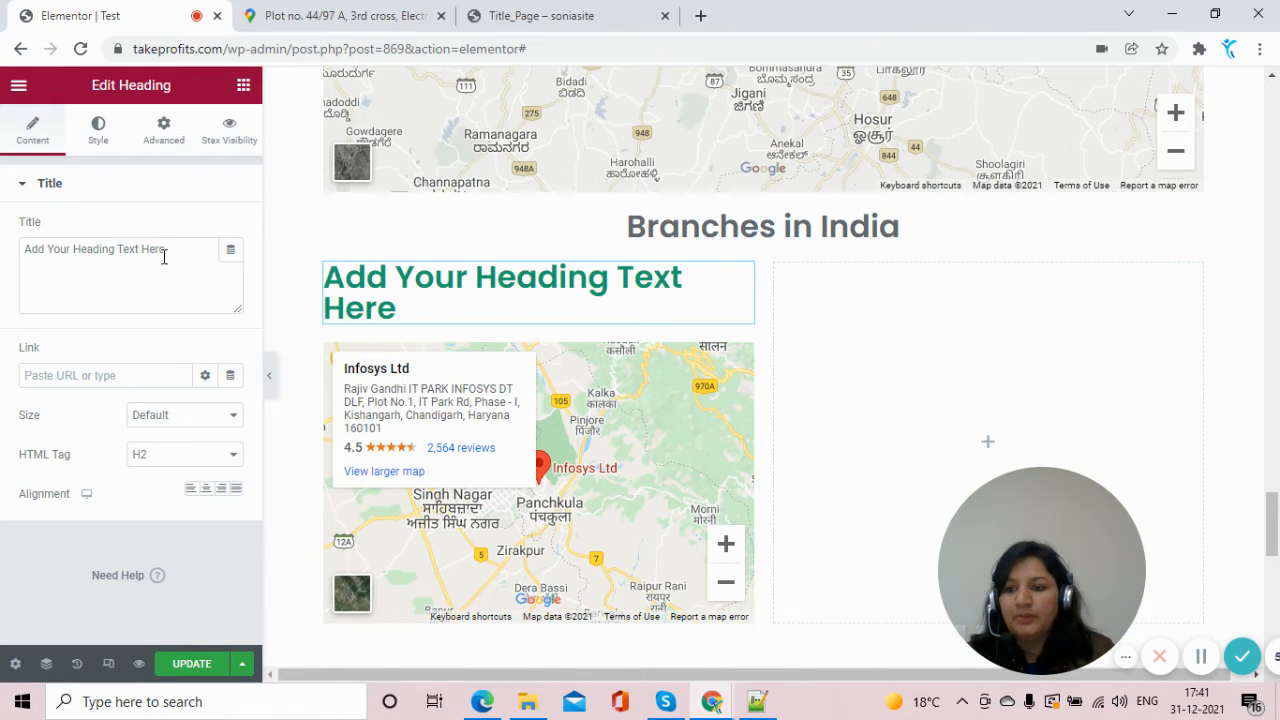
{"action": "left_click_drag", "start_coordinate": [166, 250], "coordinate": [2, 250]}
{"action": "type", "text": "<Strong>Chandigarh</Strong> <br> Plot No. 1<br> Rajiv Gandhi <br>Technology Park<br> Kishangarh<br> Chandigarh 160 101"}
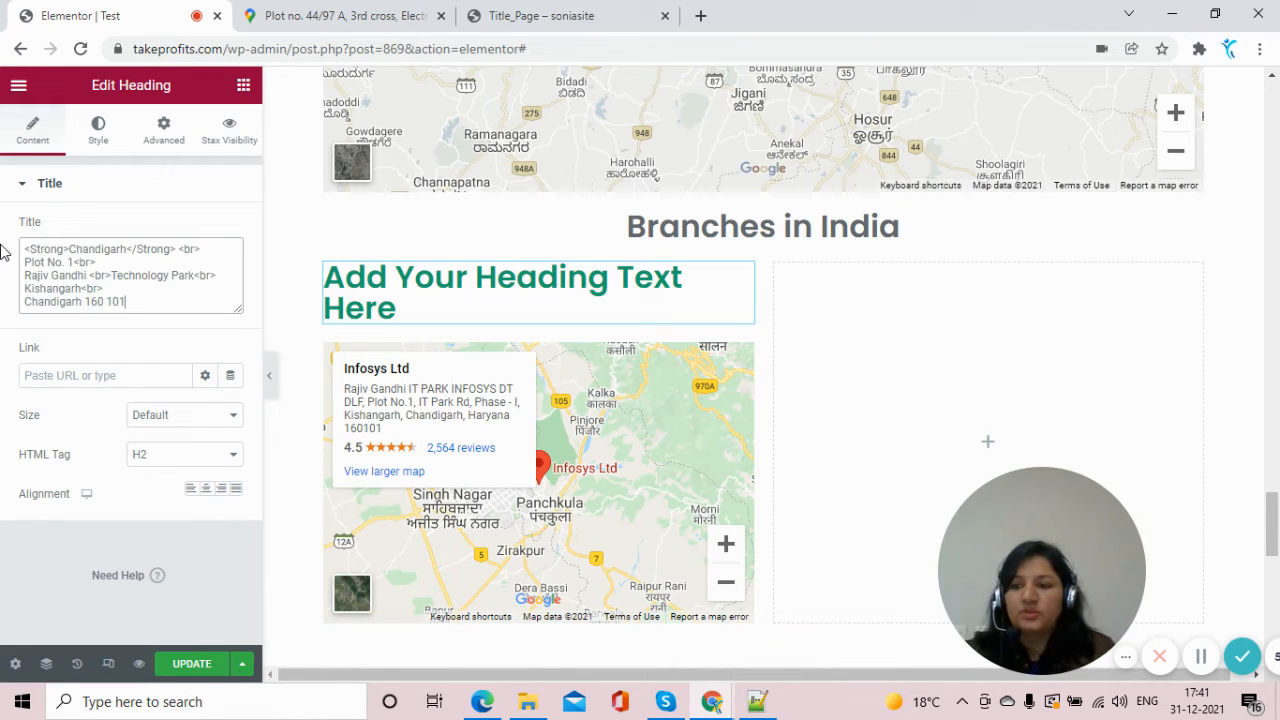
Set the text color of the Chandigarh address heading to the Text global color
{"action": "left_click", "coordinate": [93, 136]}
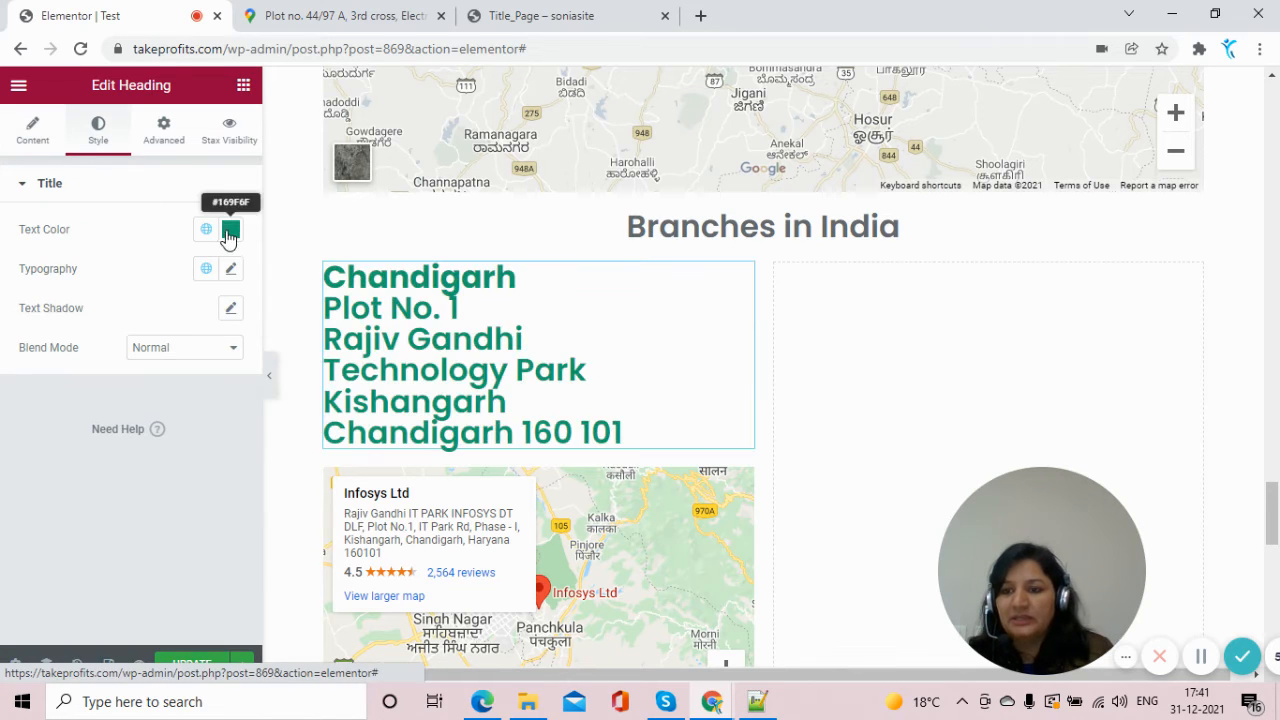
{"action": "left_click", "coordinate": [206, 231]}
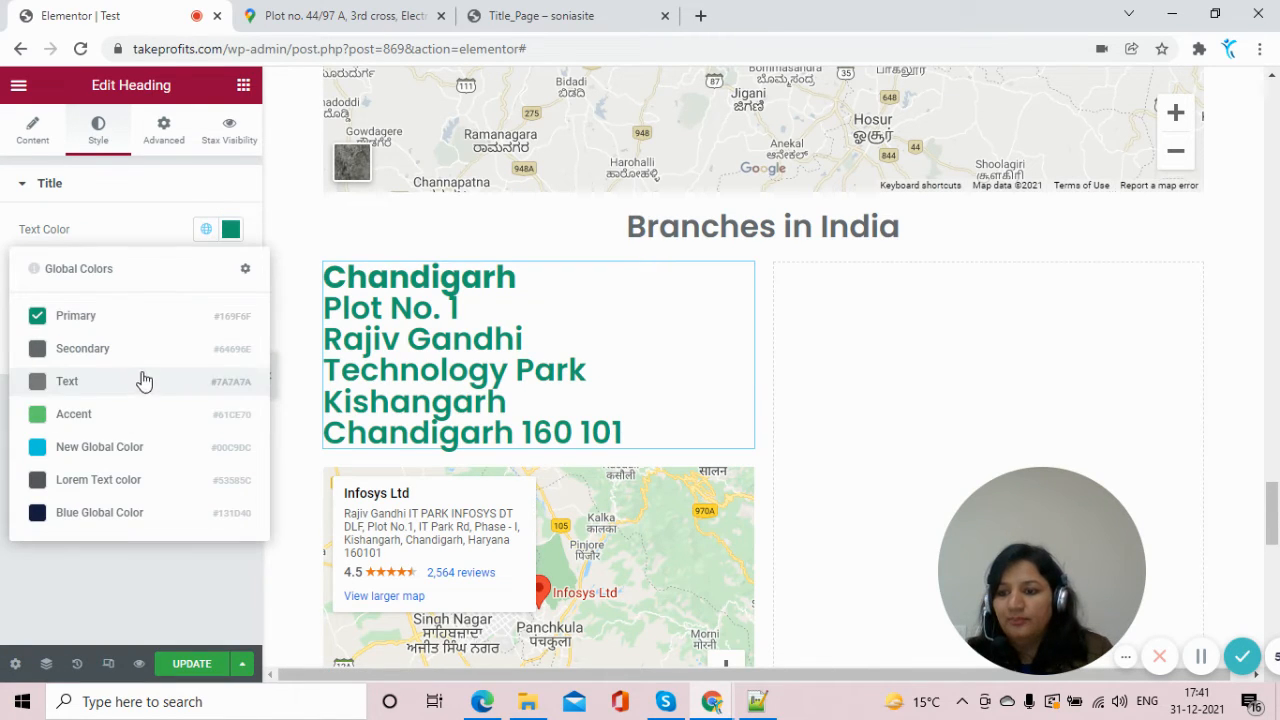
{"action": "left_click", "coordinate": [141, 382]}
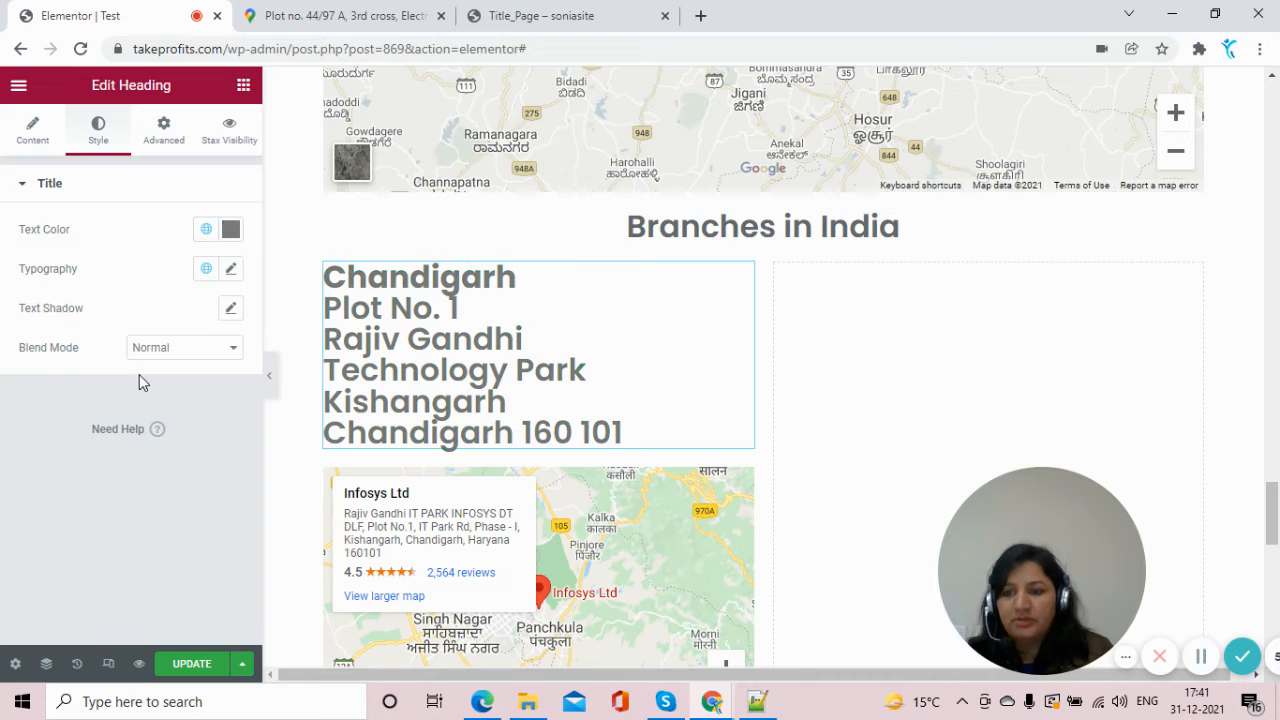
Set the Chandigarh address heading's typography to weight 400 and size 14 px
{"action": "left_click", "coordinate": [231, 280]}
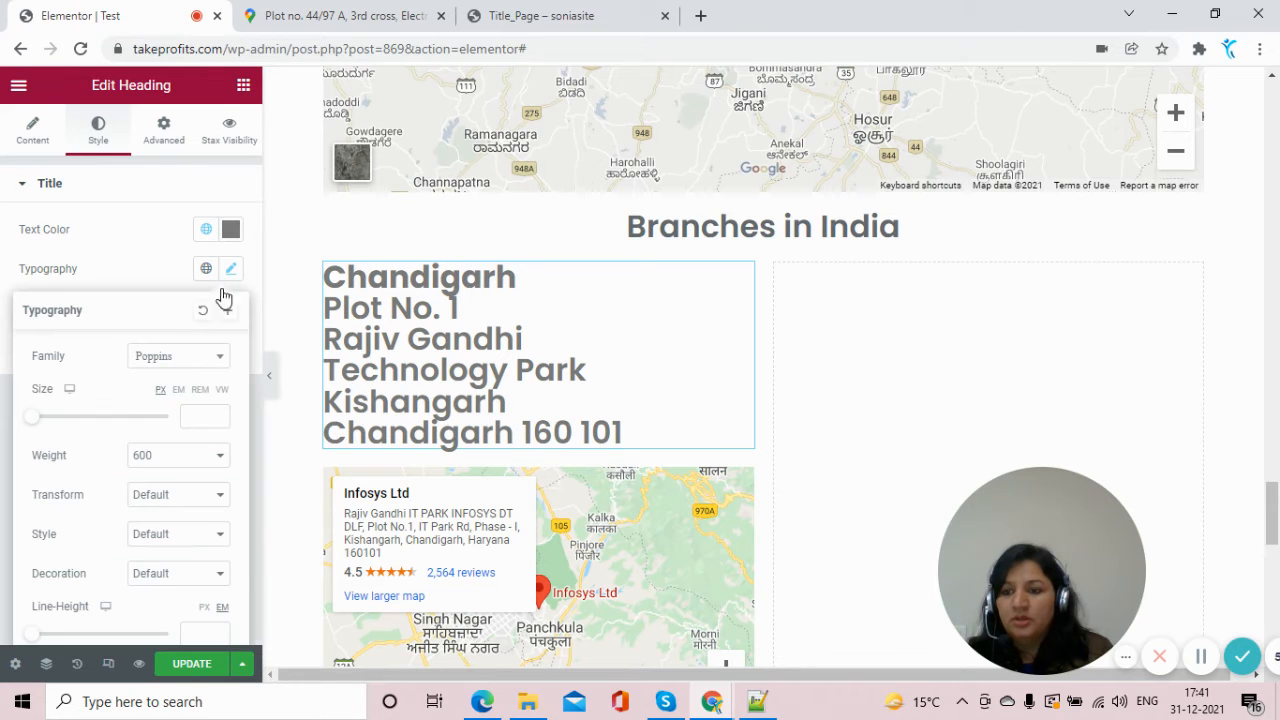
{"action": "left_click", "coordinate": [158, 457]}
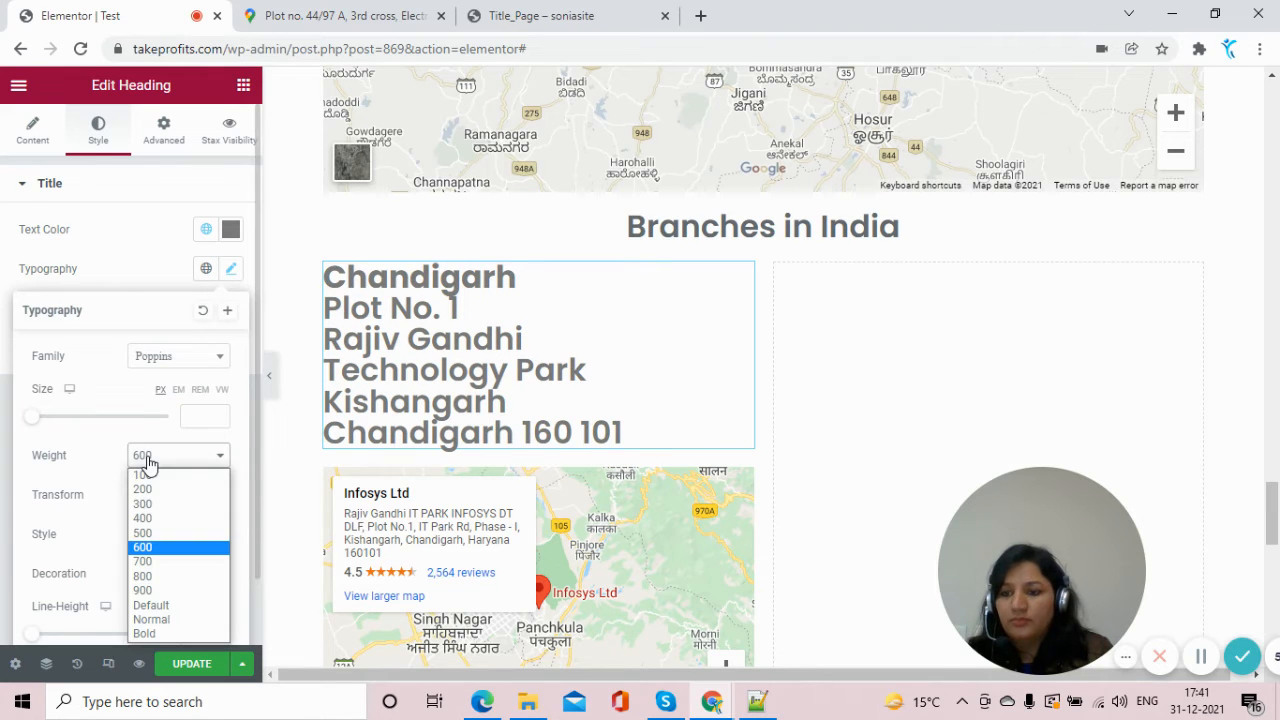
{"action": "left_click", "coordinate": [169, 517]}
{"action": "left_click", "coordinate": [194, 415]}
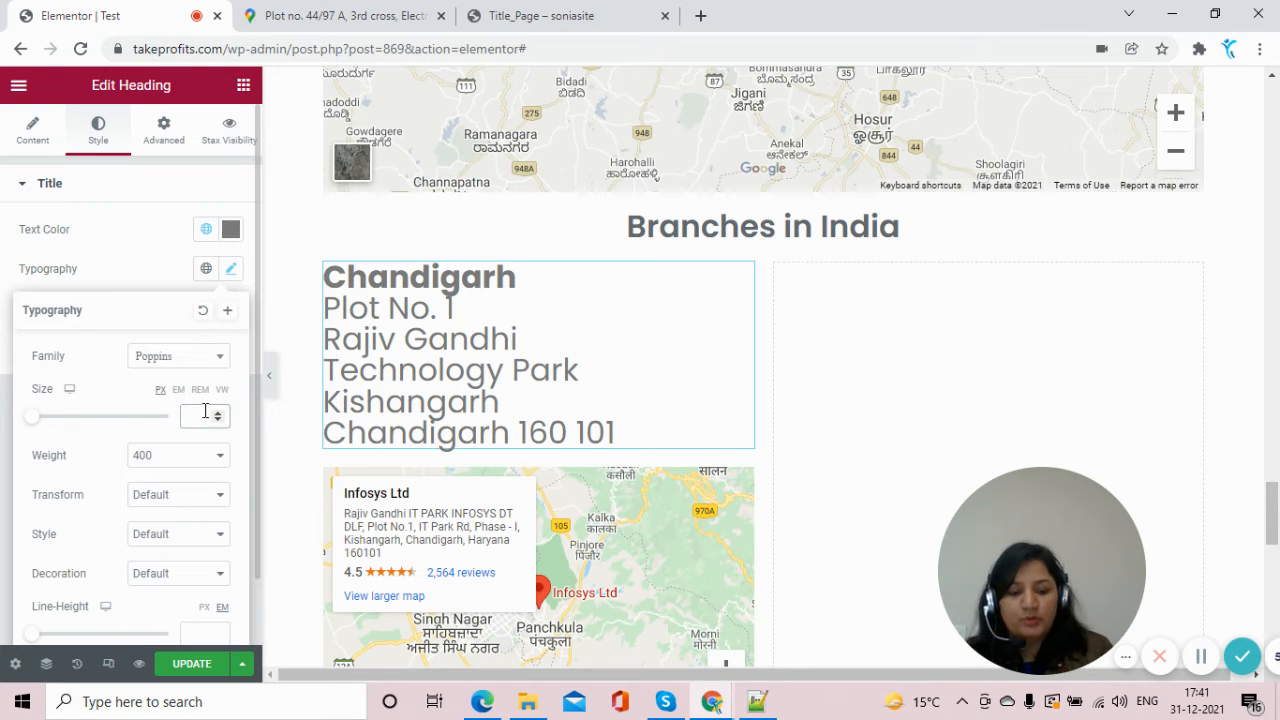
{"action": "type", "text": "14"}
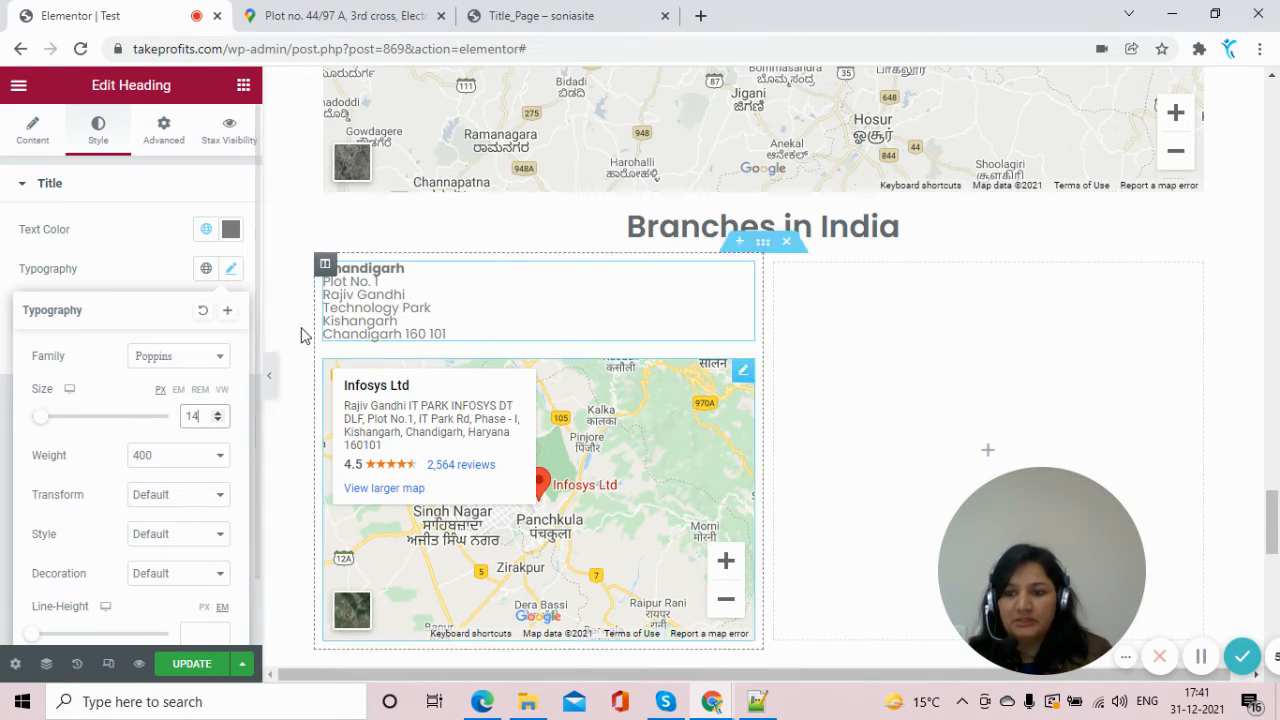
{"action": "left_click", "coordinate": [117, 219]}
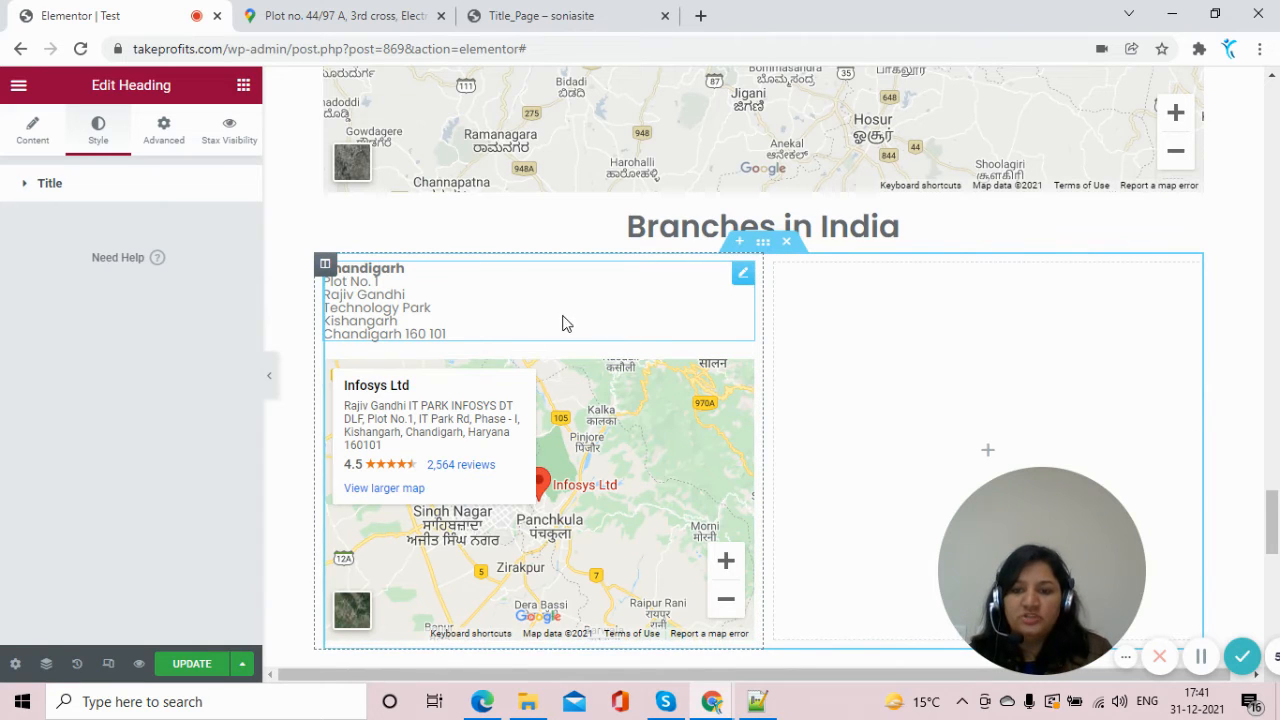
Set the Chandigarh address heading's positioning width to Inline (auto)
{"action": "left_click", "coordinate": [166, 135]}
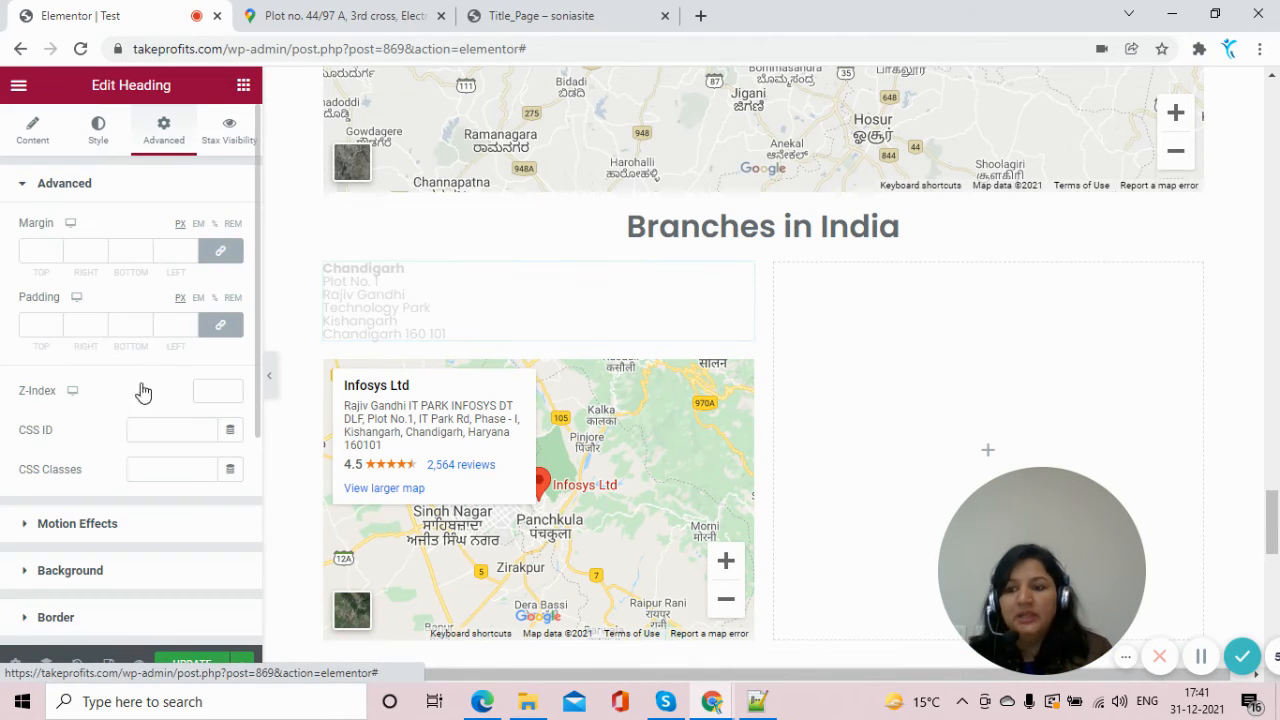
{"action": "scroll", "coordinate": [112, 470], "scroll_direction": "down", "scroll_amount": 2}
{"action": "left_click", "coordinate": [110, 530]}
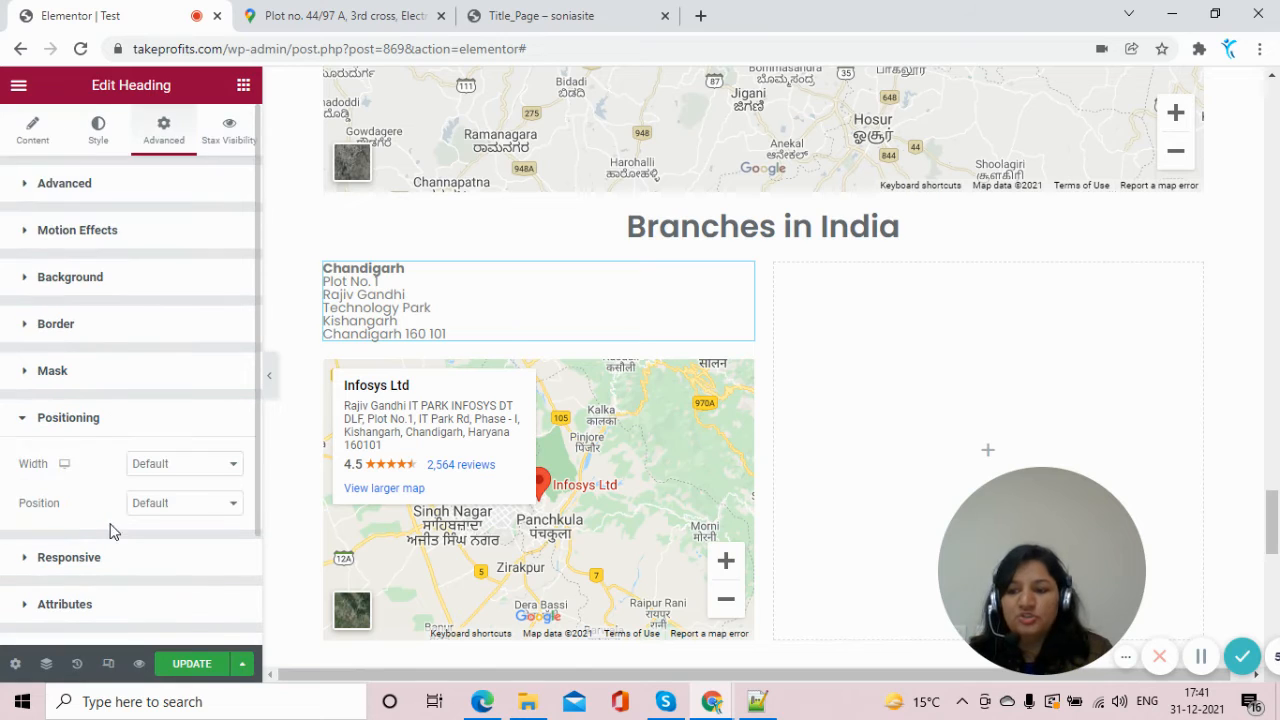
{"action": "left_click", "coordinate": [199, 466]}
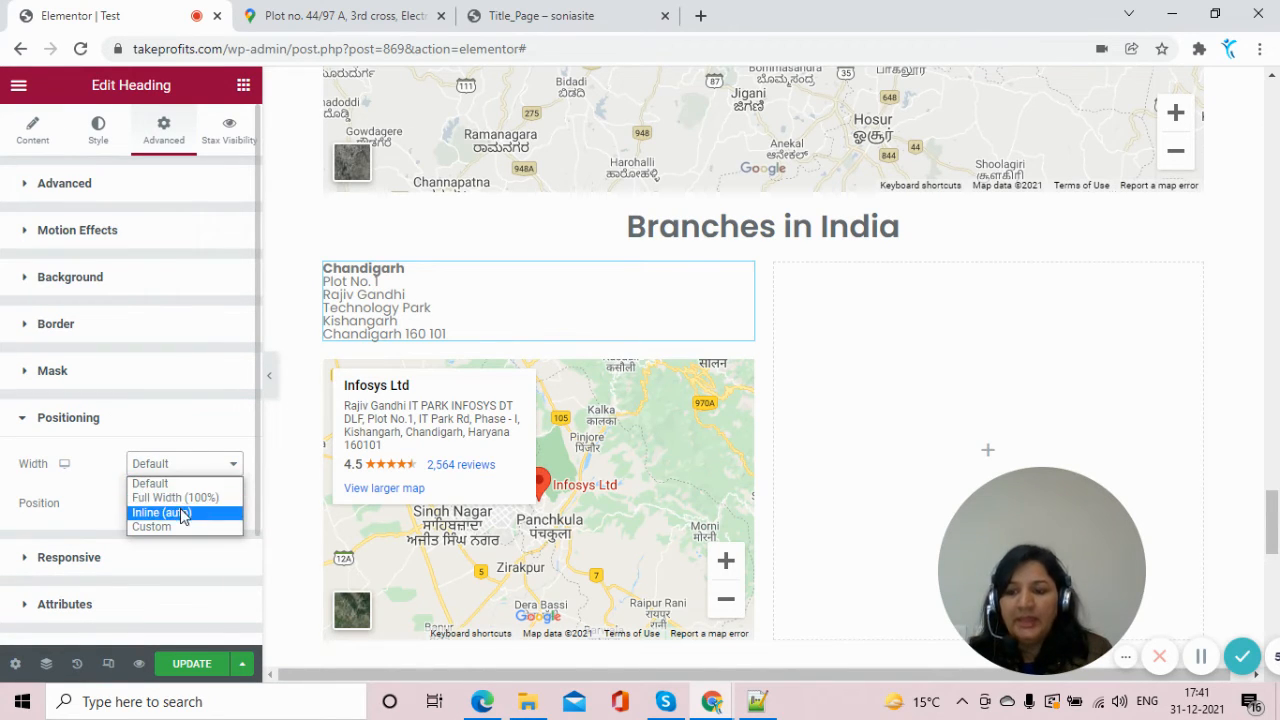
{"action": "left_click", "coordinate": [183, 513]}
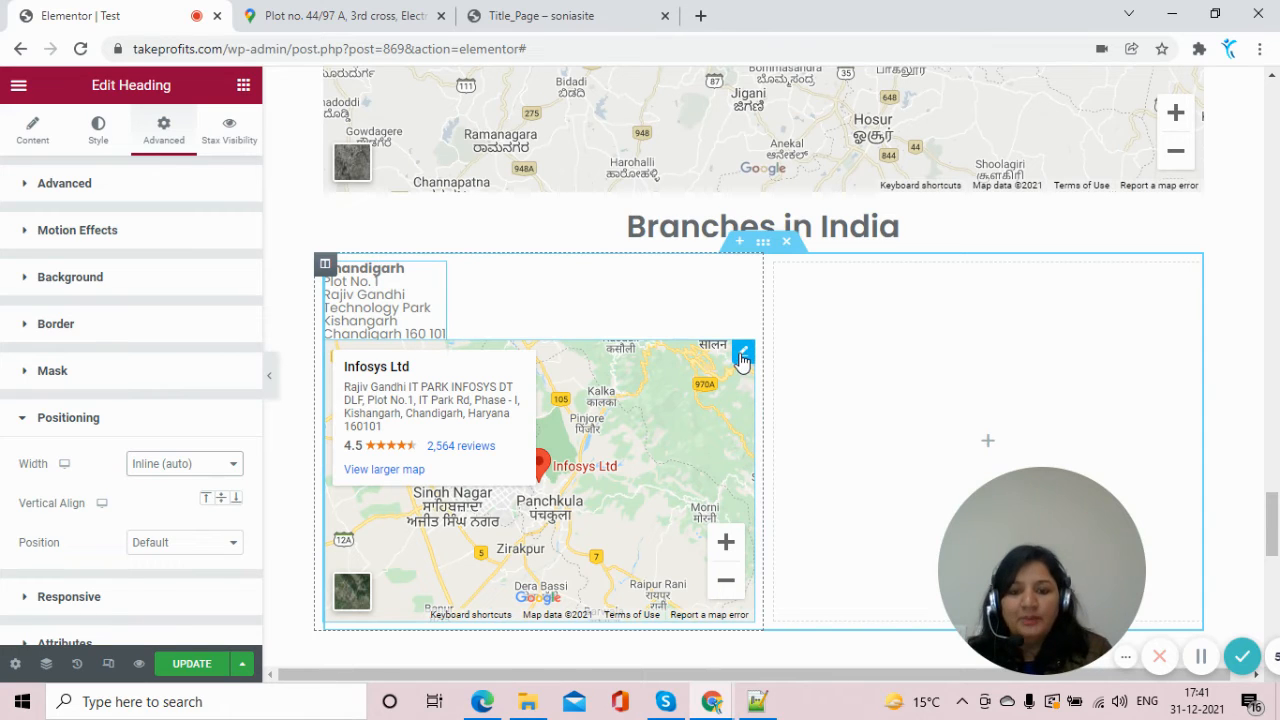
Set the positioning width of the Chandigarh Google Maps widget to Custom so it sits beside the address
{"action": "left_click", "coordinate": [742, 357]}
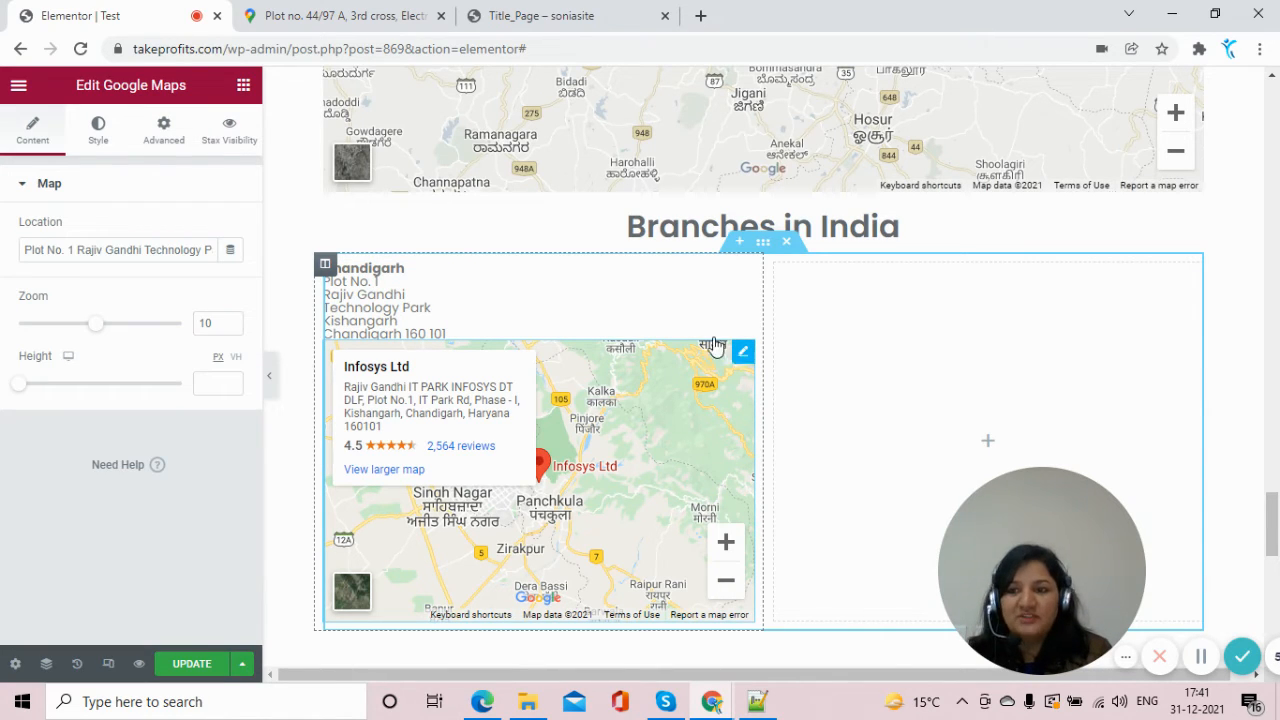
{"action": "left_click", "coordinate": [167, 142]}
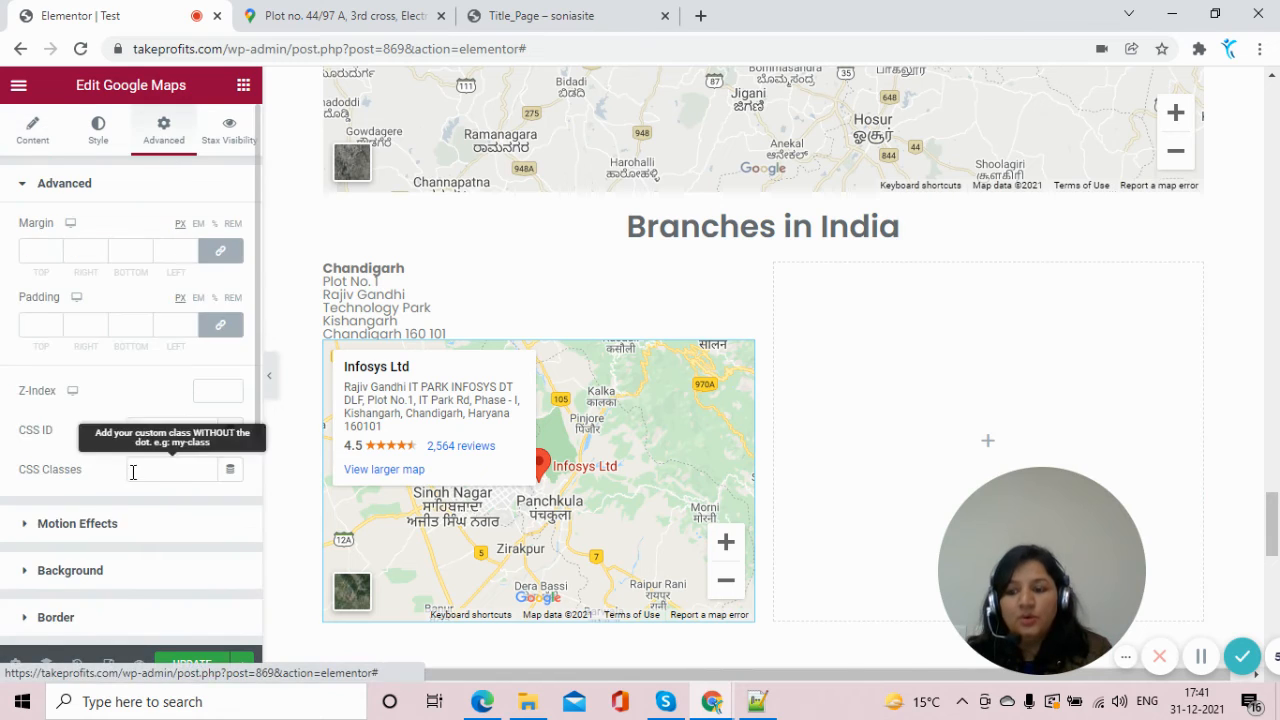
{"action": "scroll", "coordinate": [131, 460], "scroll_direction": "down", "scroll_amount": 3}
{"action": "left_click", "coordinate": [129, 430]}
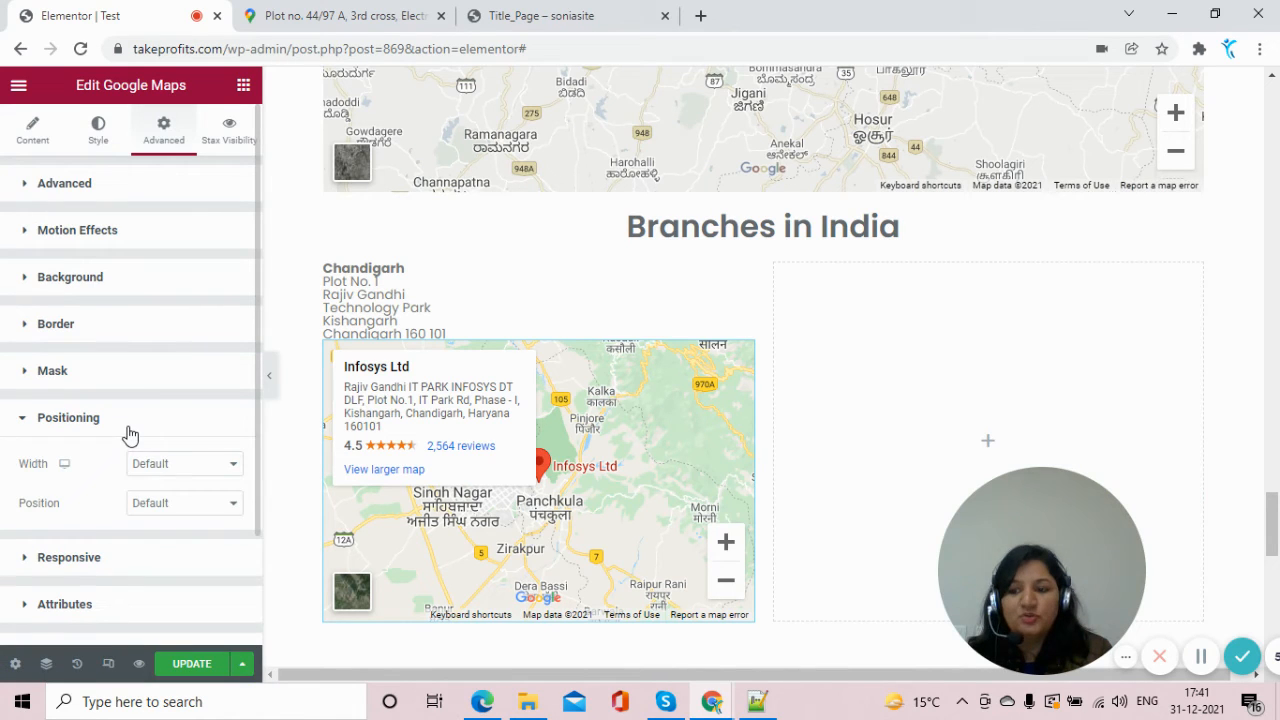
{"action": "left_click", "coordinate": [185, 468]}
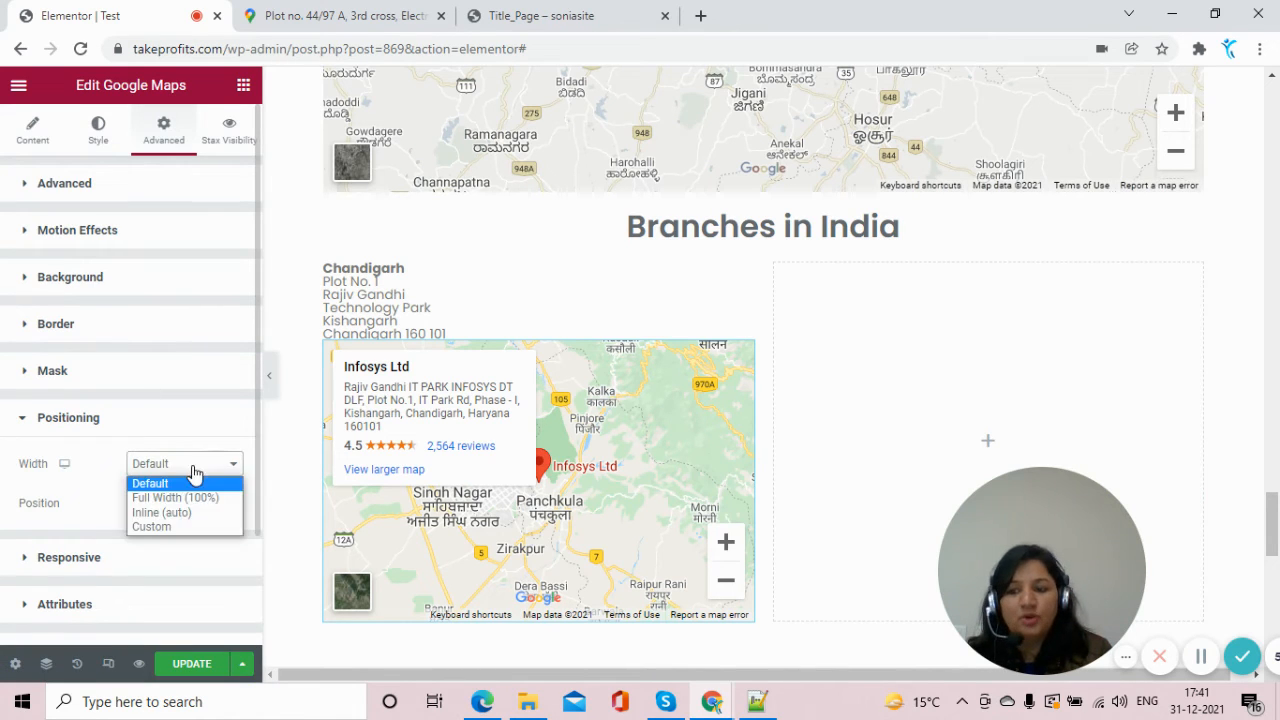
{"action": "left_click", "coordinate": [186, 526]}
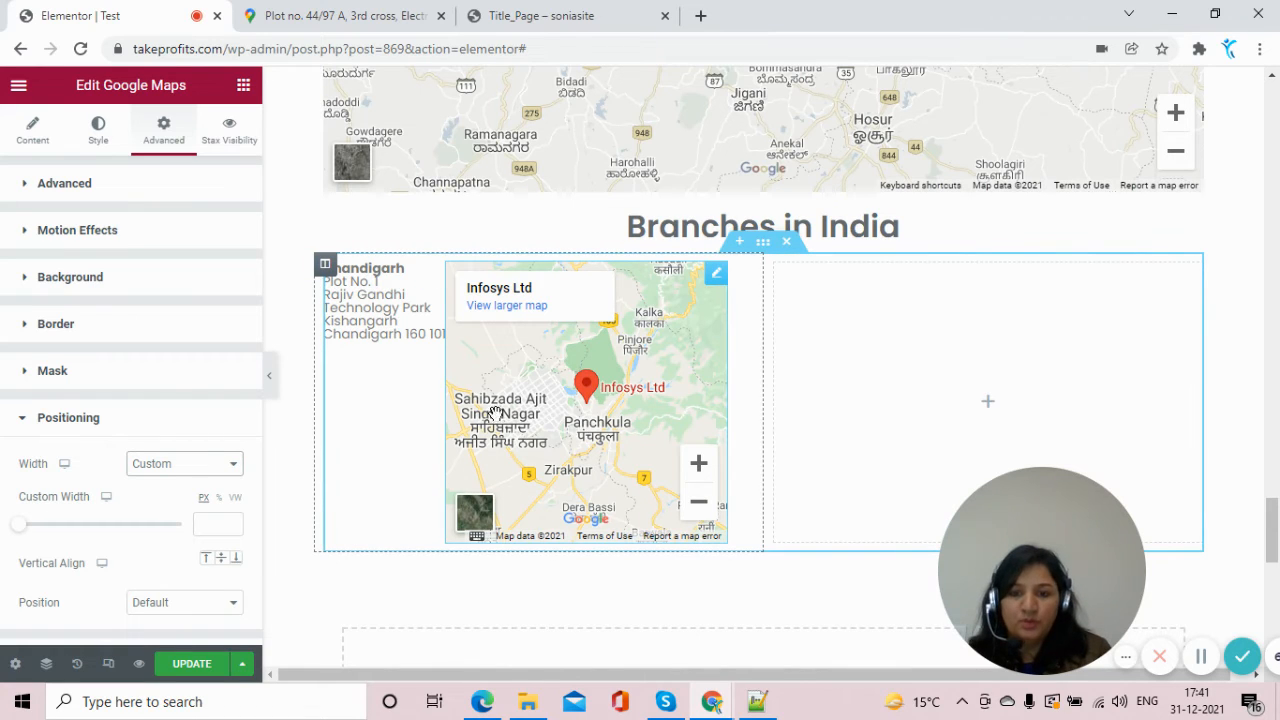
Align the contents of the Chandigarh column vertically to Middle and horizontally to Center
{"action": "left_click", "coordinate": [325, 265]}
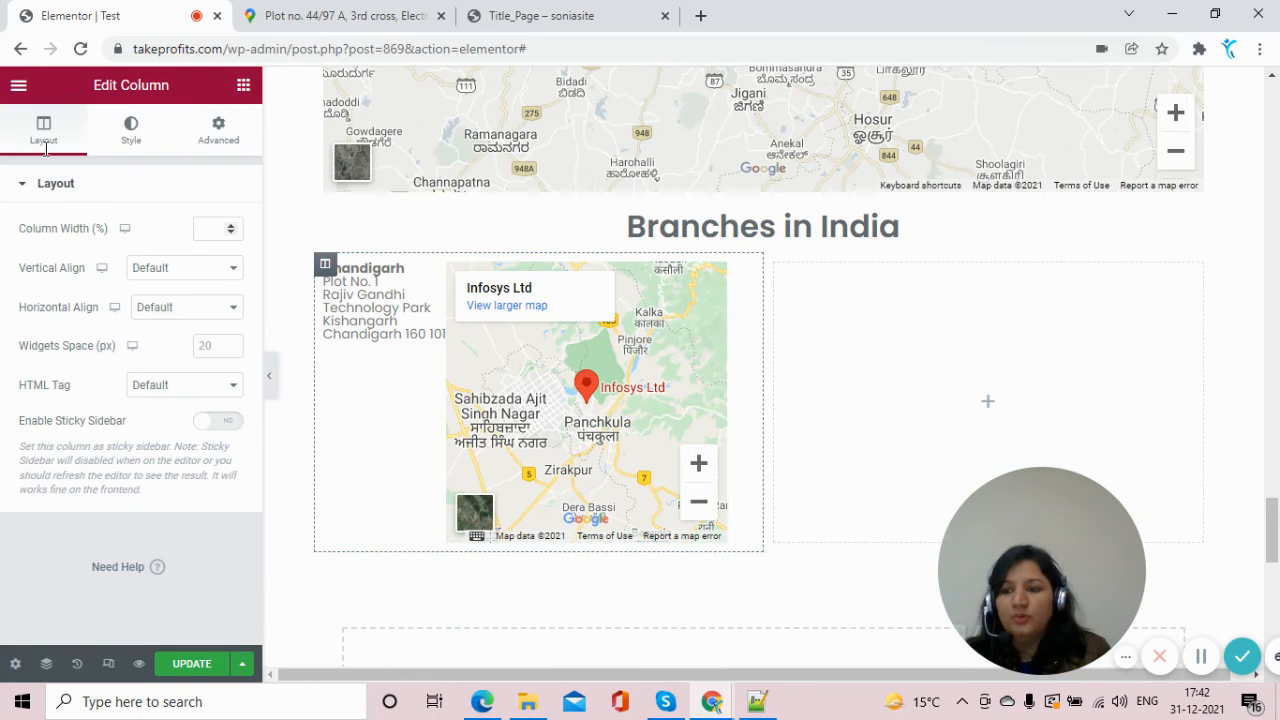
{"action": "left_click", "coordinate": [211, 277]}
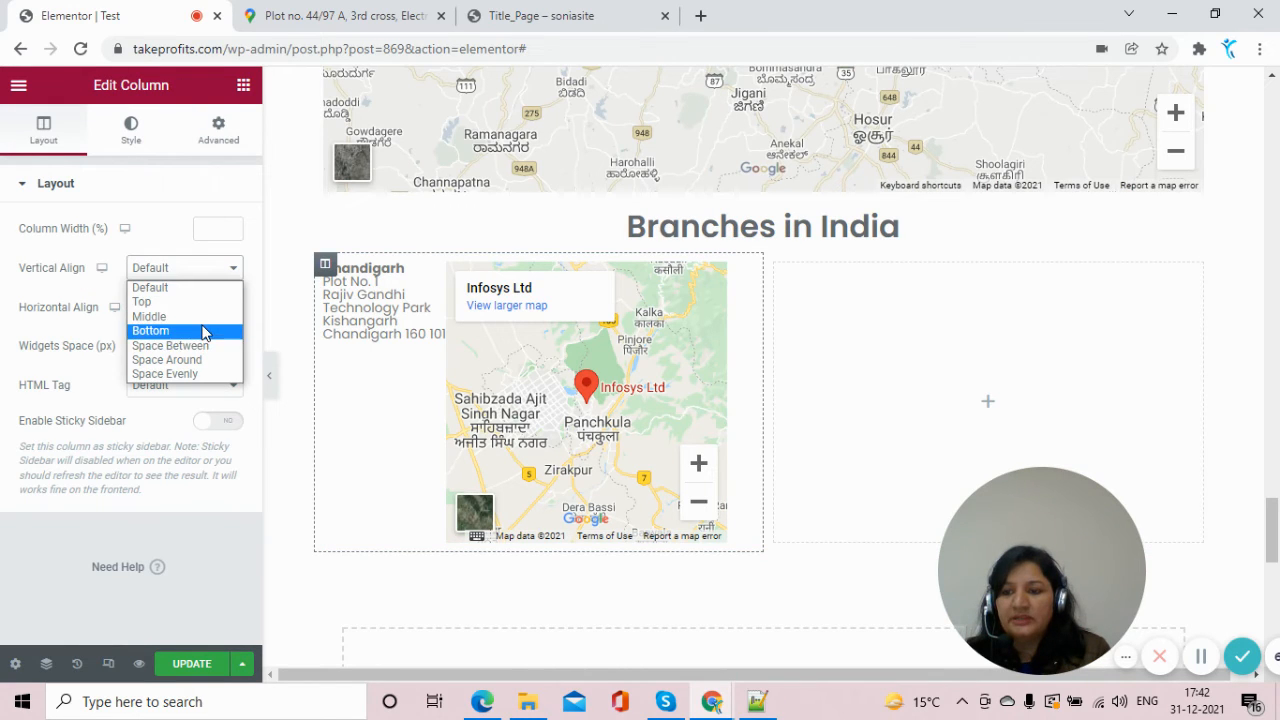
{"action": "key", "text": "Escape"}
{"action": "left_click", "coordinate": [207, 318]}
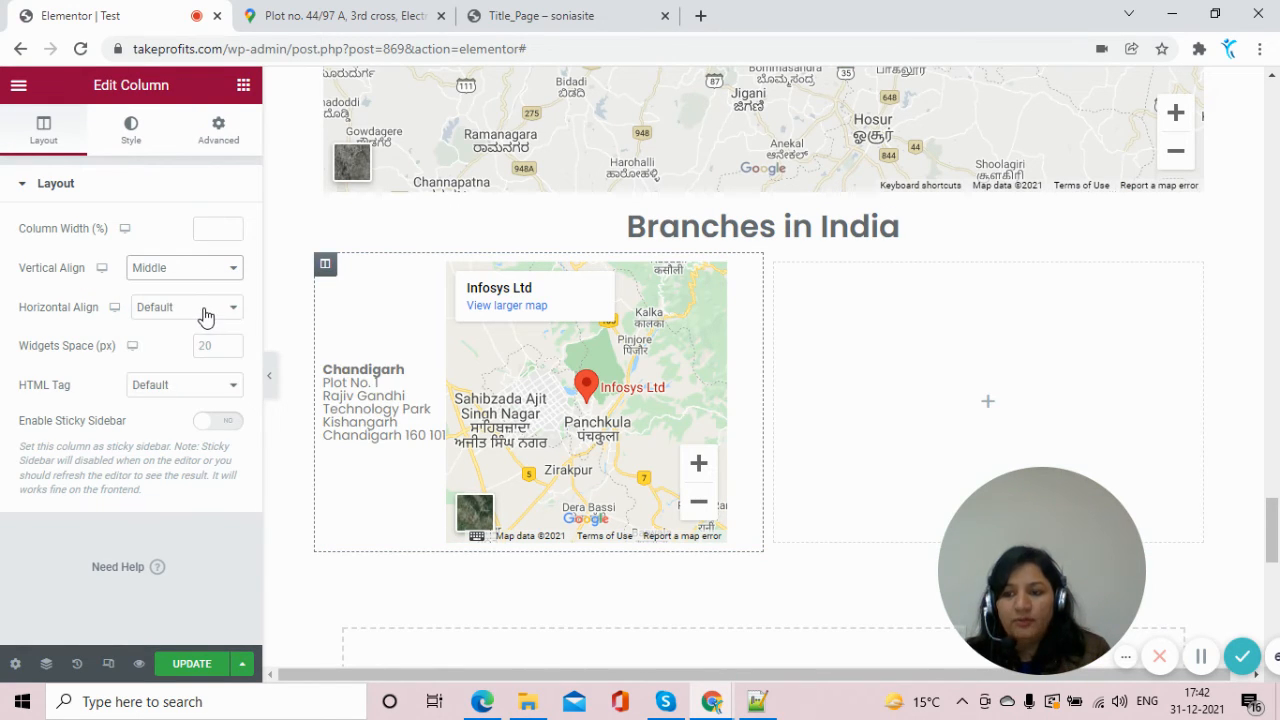
{"action": "left_click", "coordinate": [205, 317]}
{"action": "left_click", "coordinate": [200, 357]}
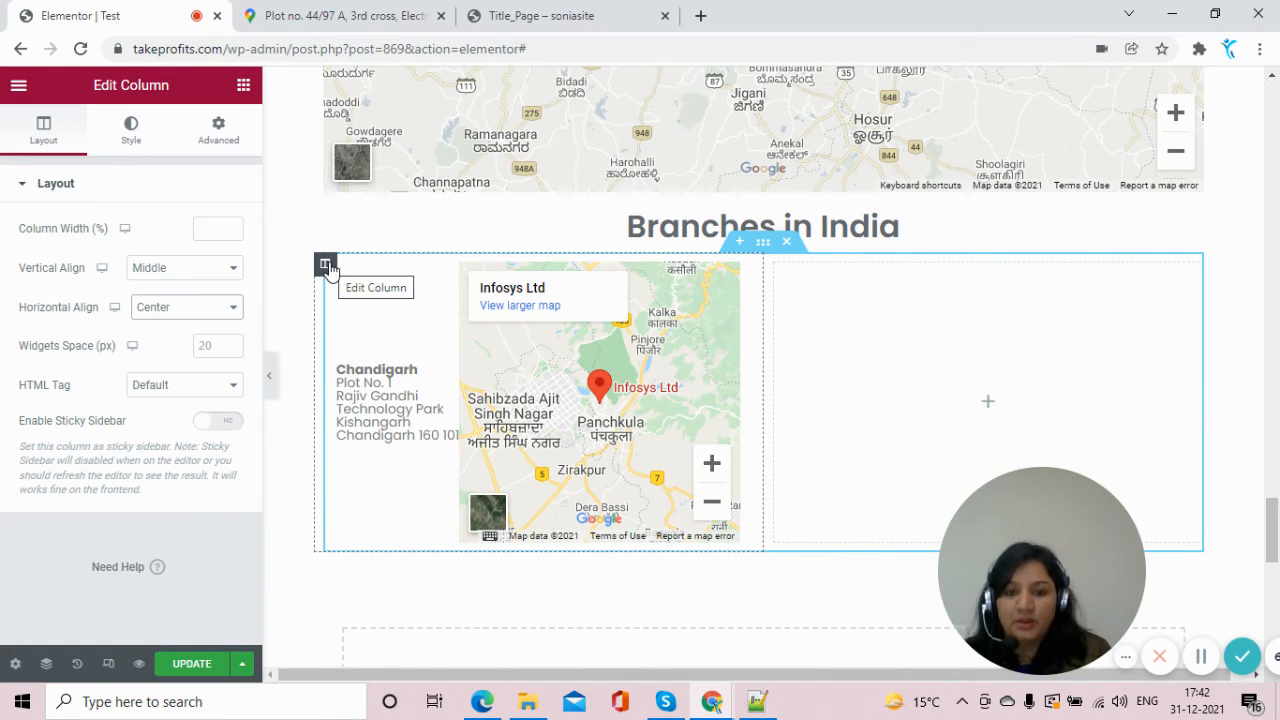
Duplicate the column containing the Chandigarh address and map
{"action": "right_click", "coordinate": [780, 268]}
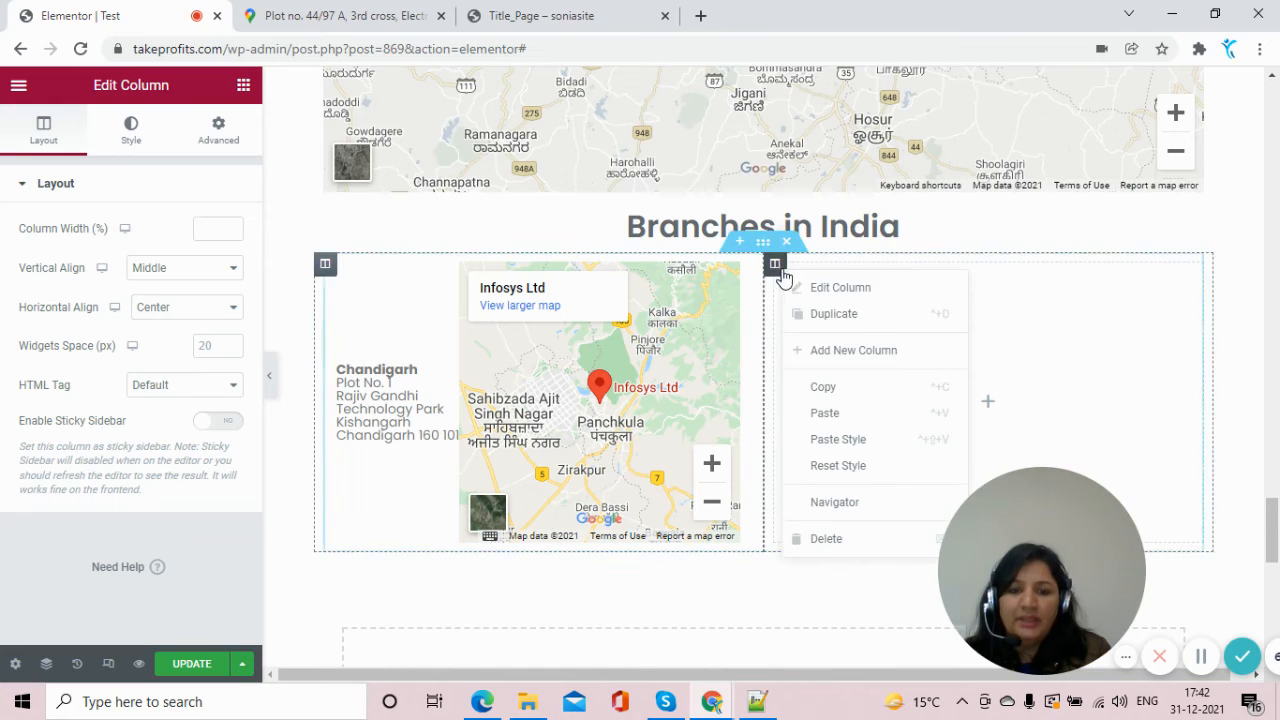
{"action": "right_click", "coordinate": [326, 264]}
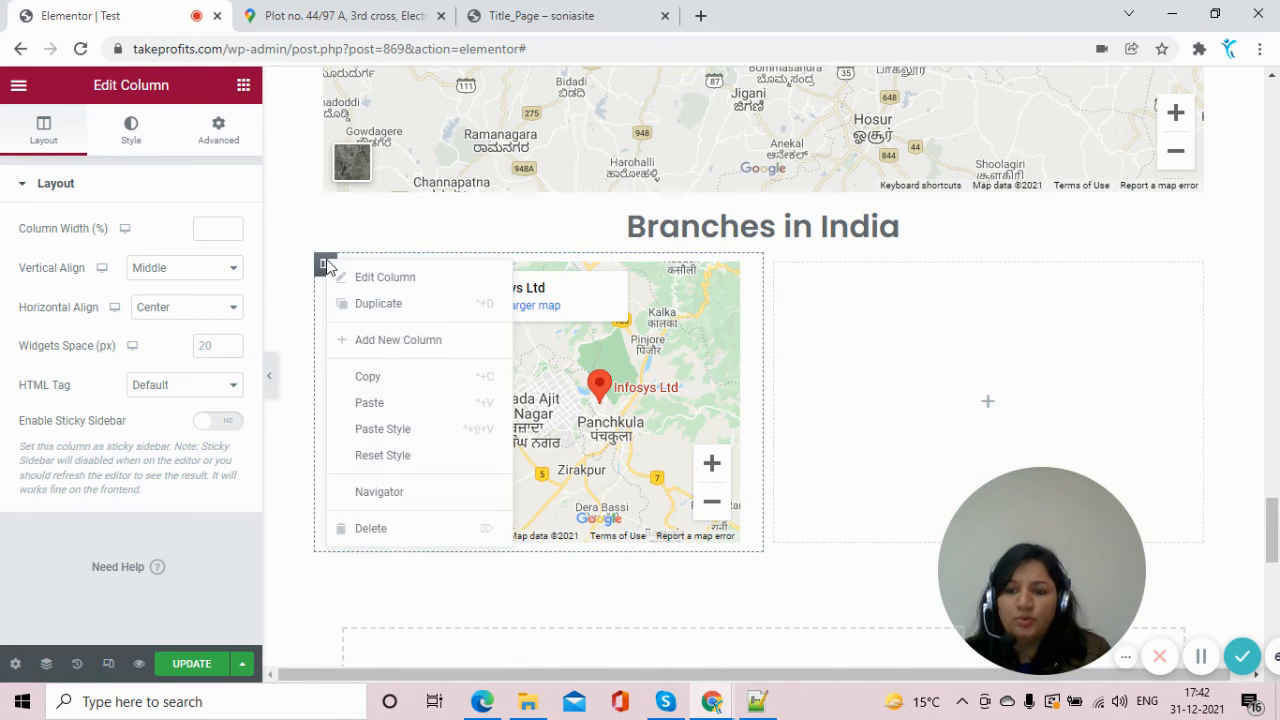
{"action": "left_click", "coordinate": [394, 310]}
Delete the empty column beside the duplicated Chandigarh column
{"action": "right_click", "coordinate": [927, 268]}
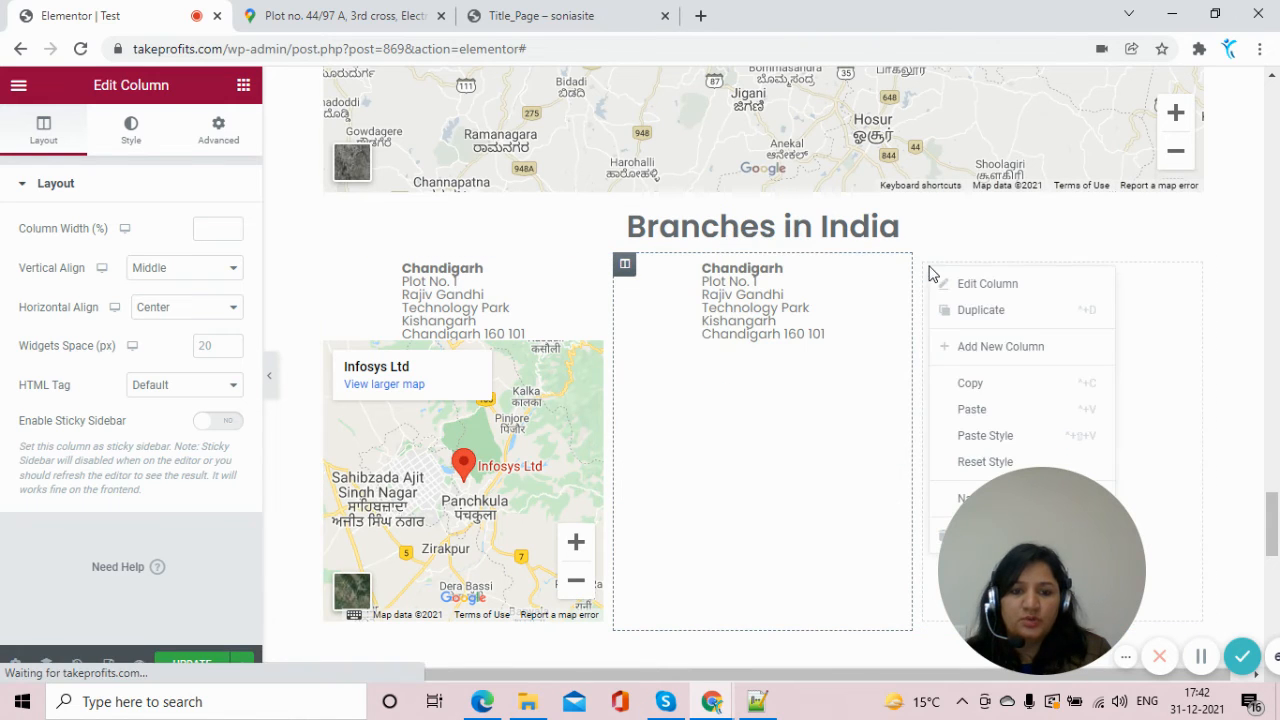
{"action": "left_click_drag", "start_coordinate": [1010, 540], "coordinate": [826, 540]}
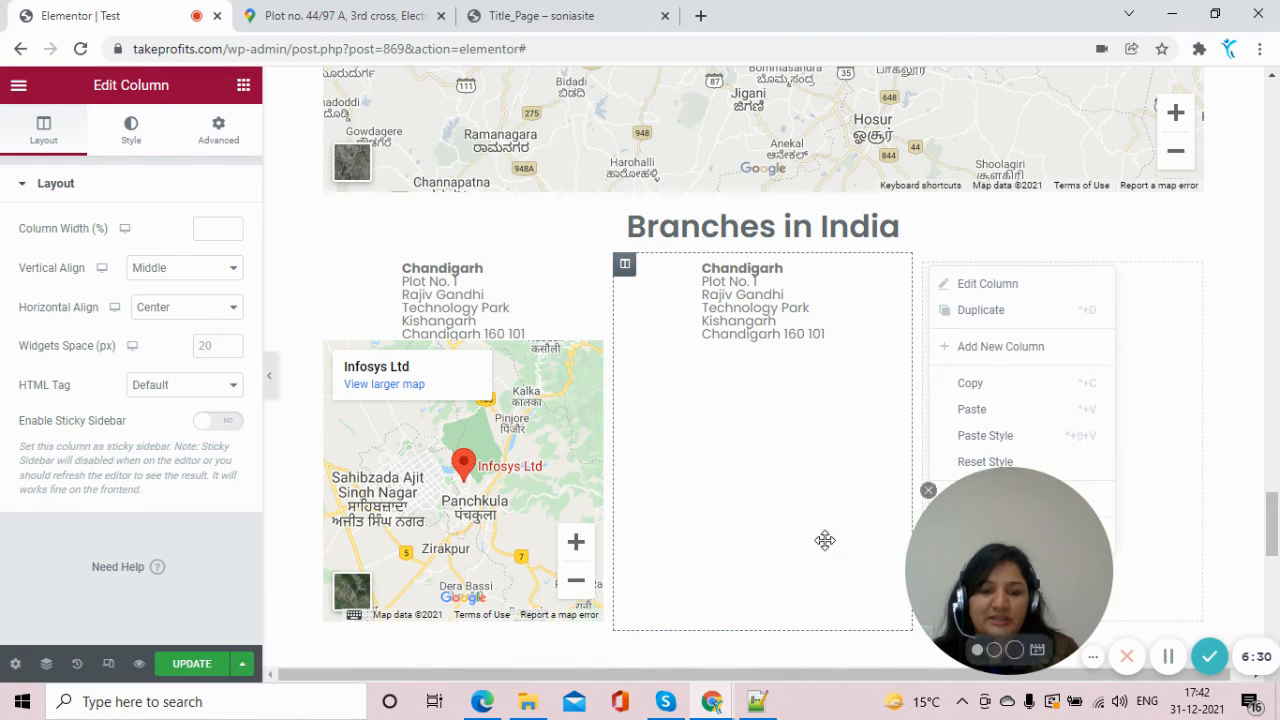
{"action": "left_click_drag", "start_coordinate": [1024, 518], "coordinate": [645, 505]}
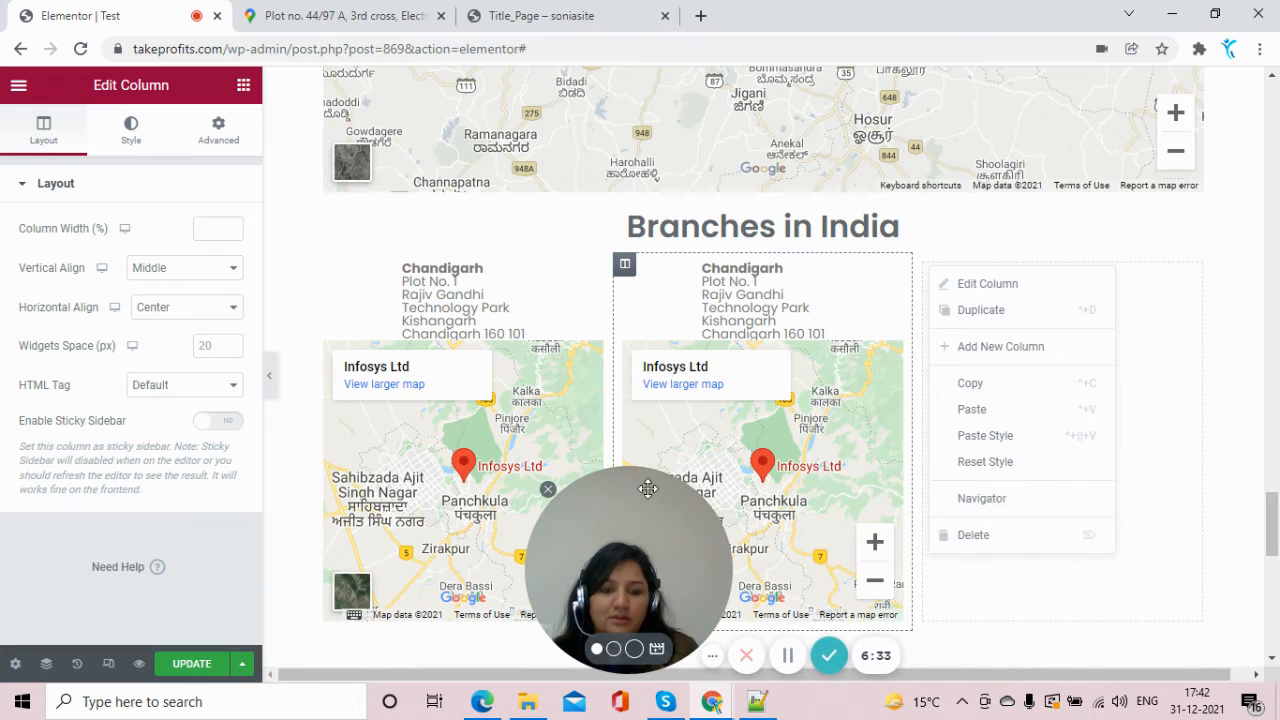
{"action": "left_click", "coordinate": [1006, 491]}
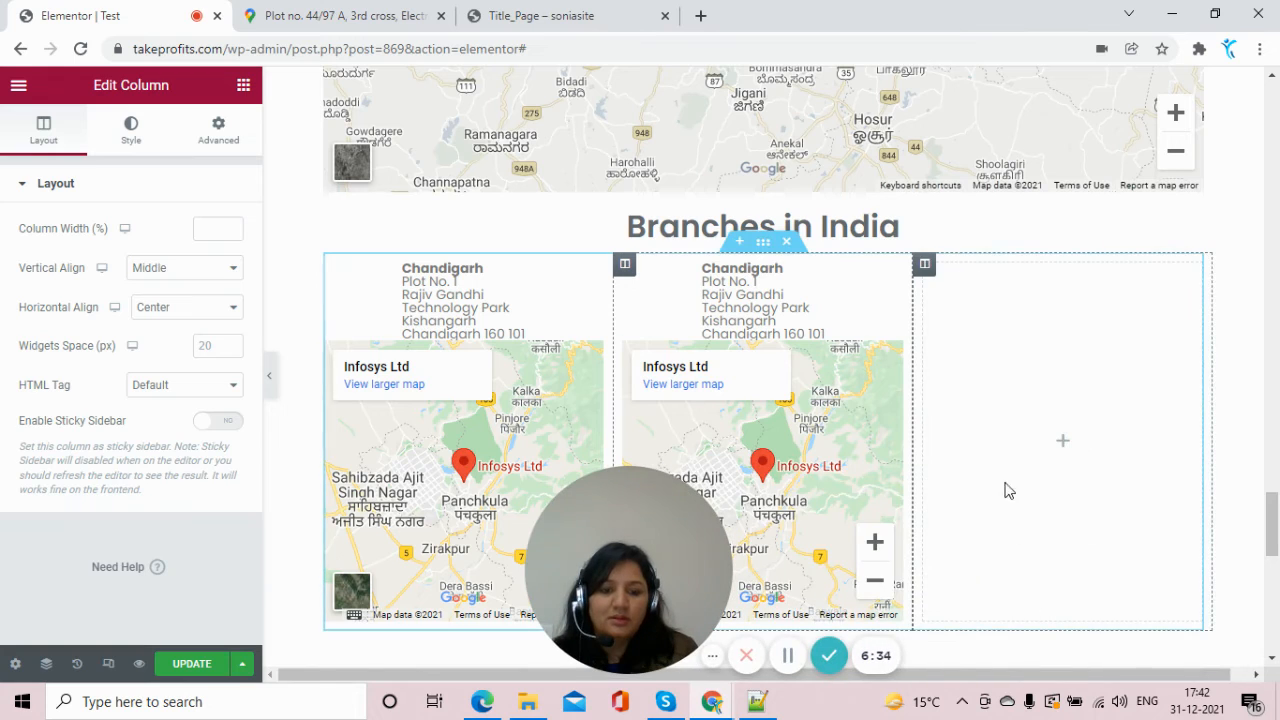
{"action": "right_click", "coordinate": [927, 268]}
{"action": "left_click", "coordinate": [976, 543]}
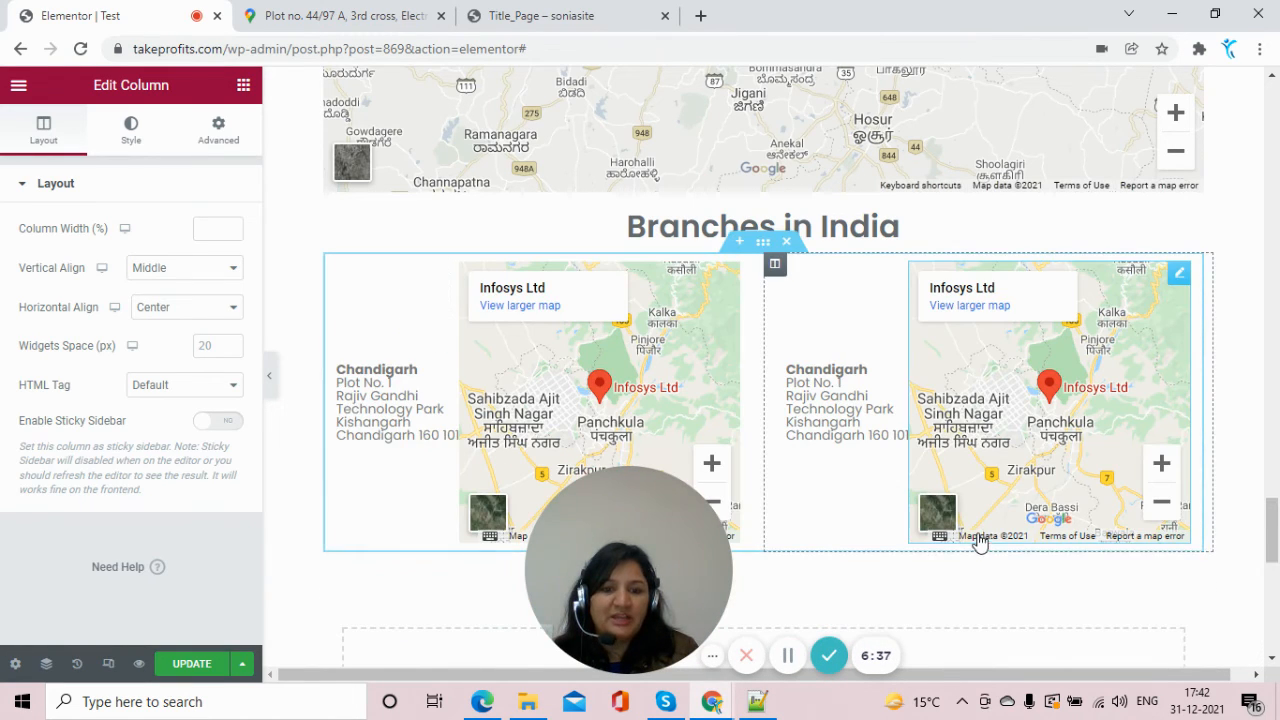
{"action": "left_click_drag", "start_coordinate": [649, 510], "coordinate": [912, 511]}
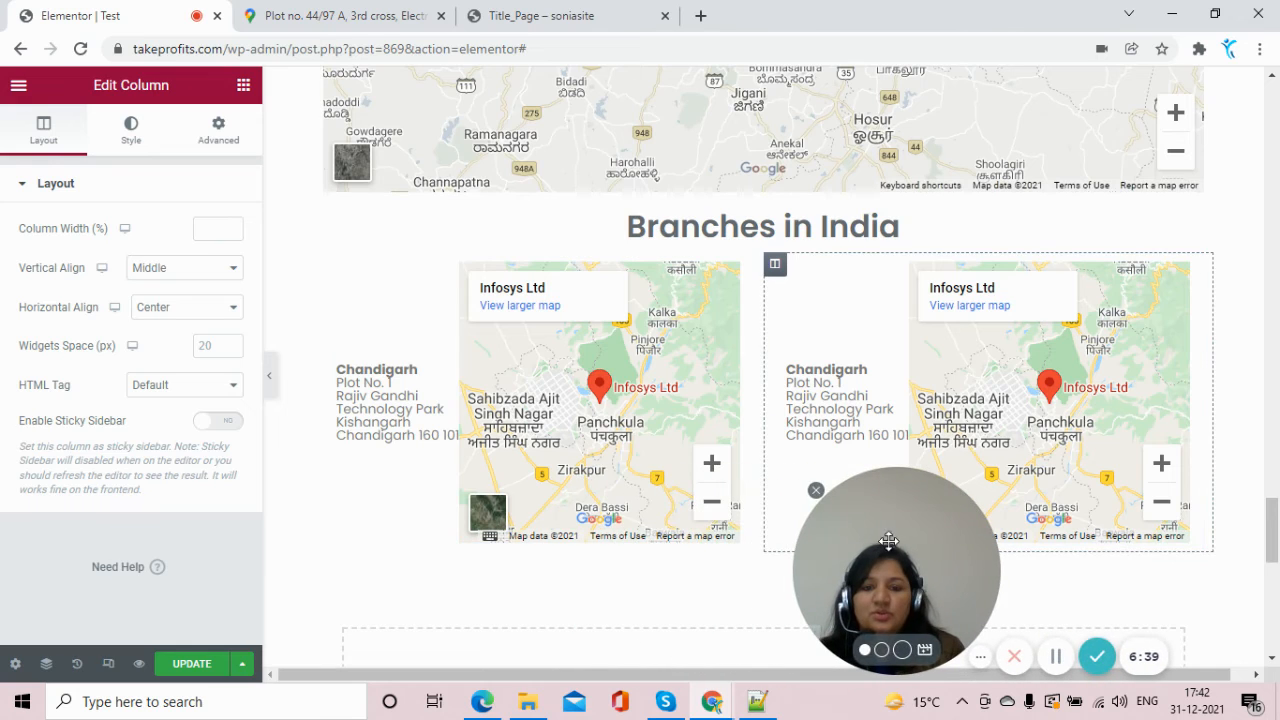
Set the padding of the branches section to 20 px on all four sides
{"action": "scroll", "coordinate": [728, 345], "scroll_direction": "down", "scroll_amount": 1}
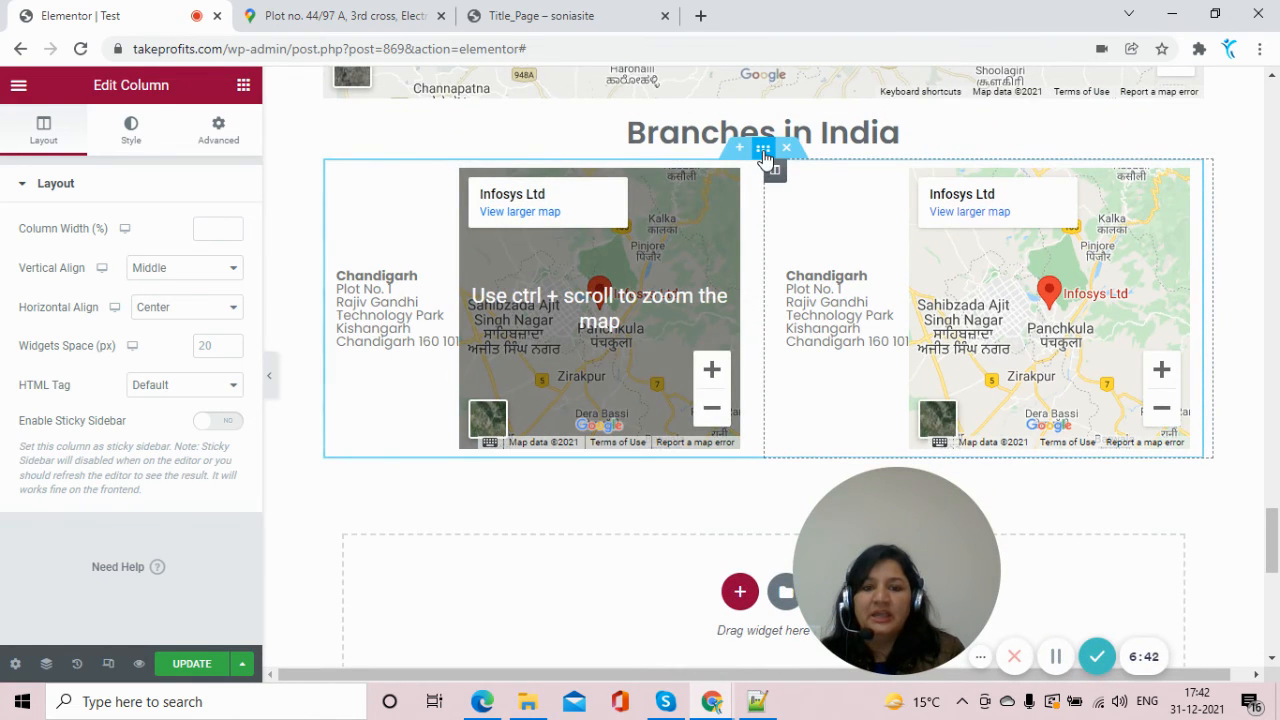
{"action": "left_click", "coordinate": [763, 152]}
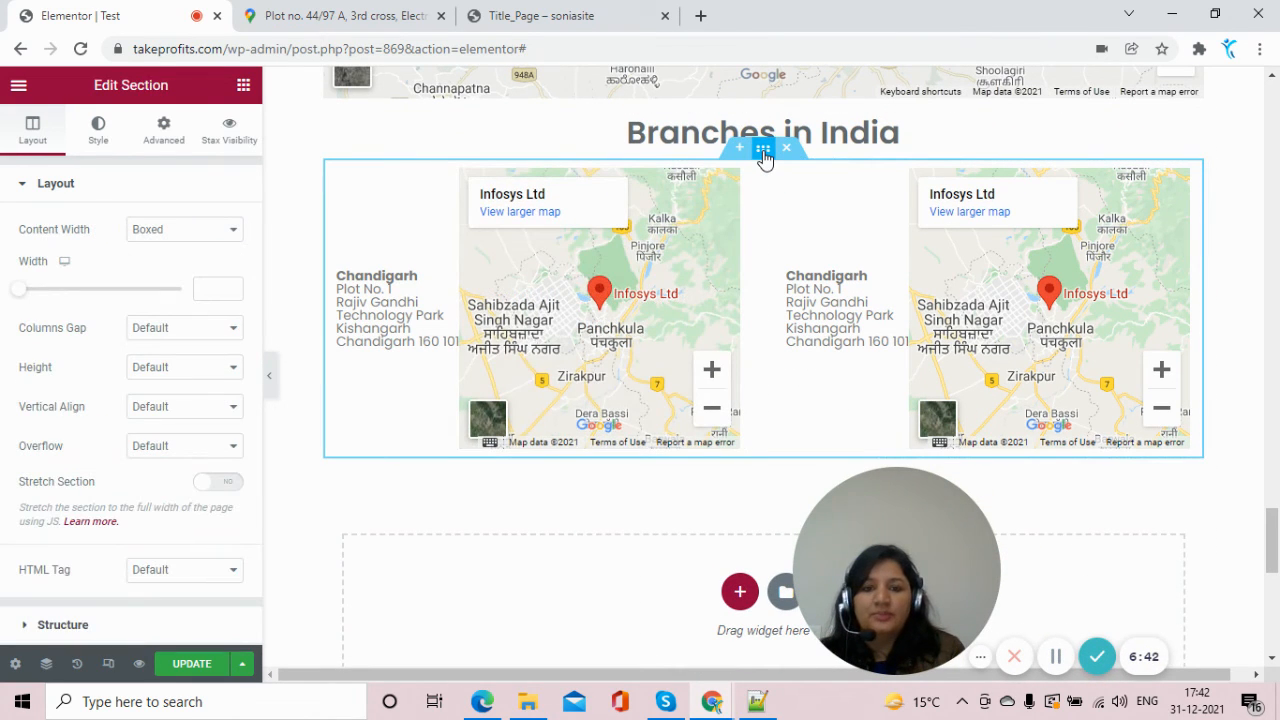
{"action": "left_click", "coordinate": [165, 143]}
{"action": "left_click", "coordinate": [47, 326]}
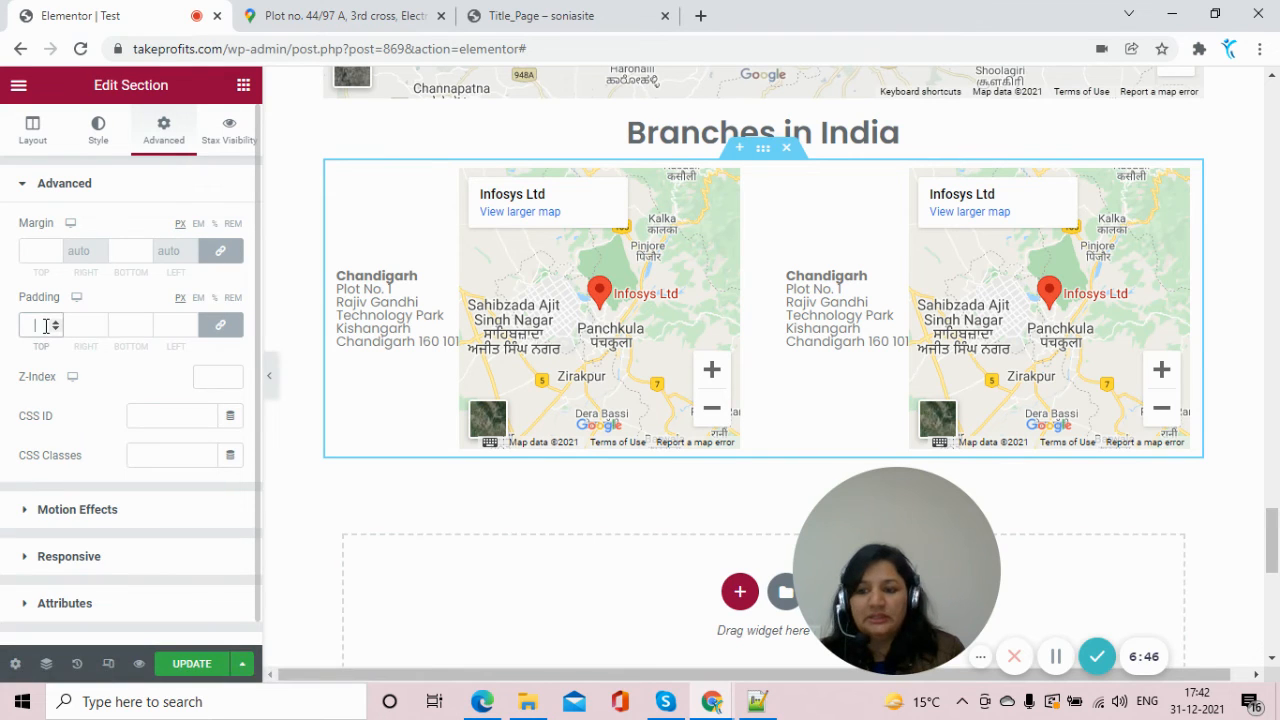
{"action": "type", "text": "20"}
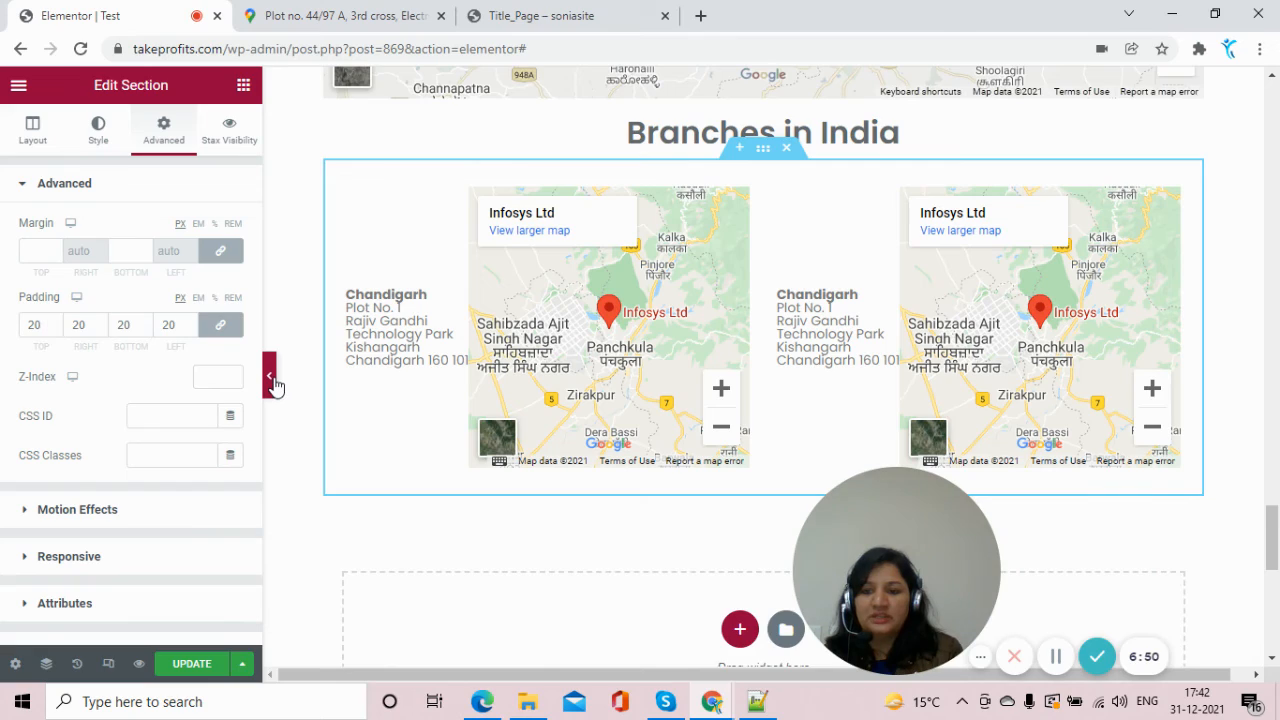
Preview the page without the editing panel and review the layout of the head office and branches sections
{"action": "left_click", "coordinate": [272, 384]}
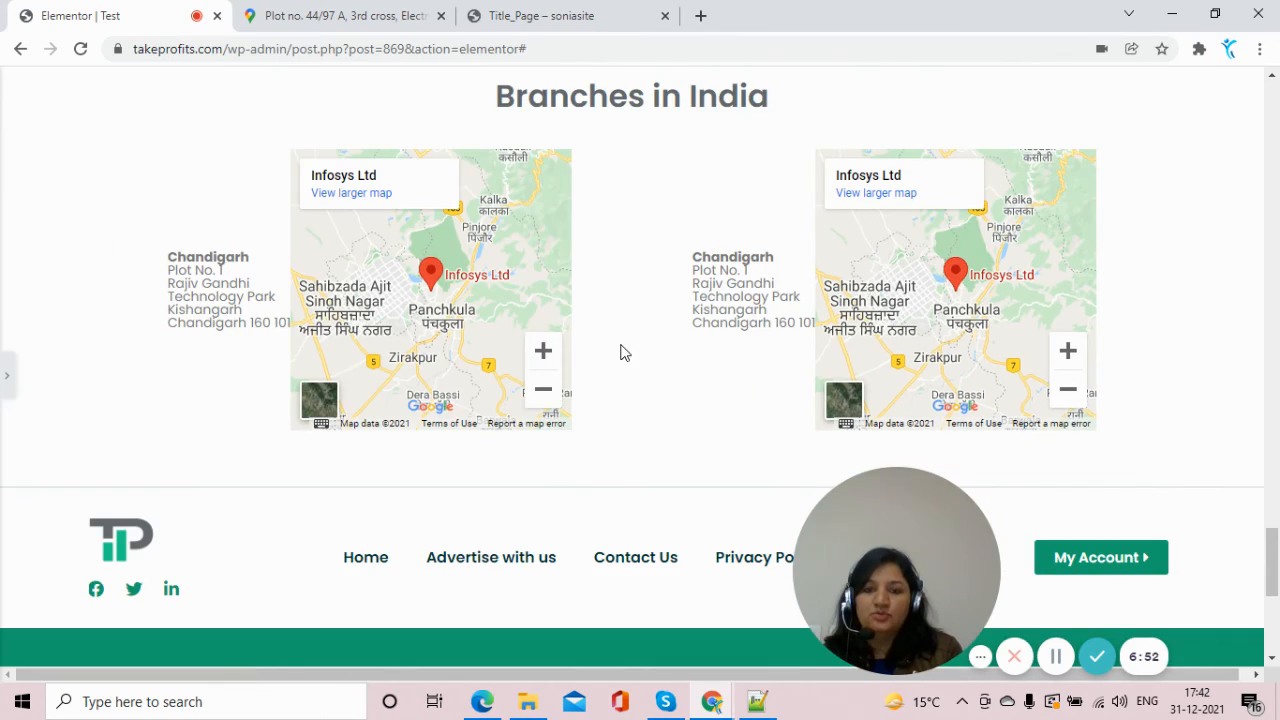
{"action": "scroll", "coordinate": [626, 352], "scroll_direction": "up", "scroll_amount": 4}
{"action": "scroll", "coordinate": [626, 342], "scroll_direction": "down", "scroll_amount": 4}
{"action": "scroll", "coordinate": [626, 342], "scroll_direction": "up", "scroll_amount": 4}
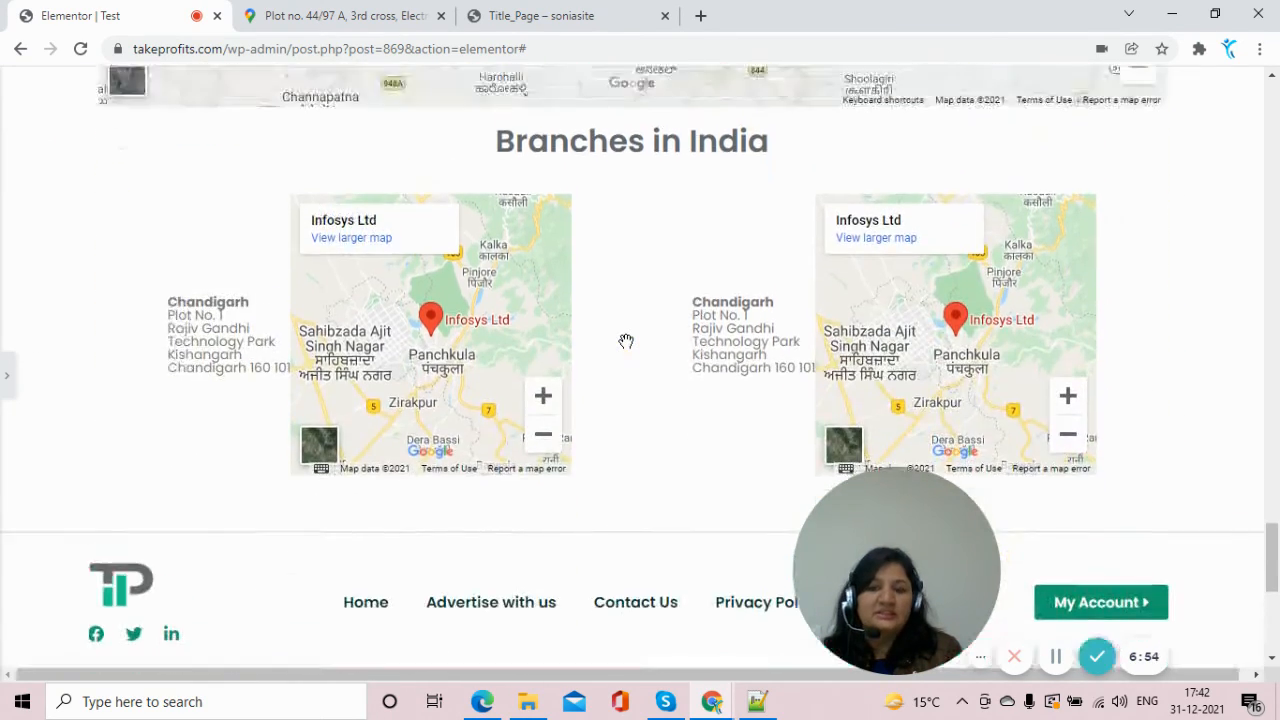
{"action": "scroll", "coordinate": [626, 340], "scroll_direction": "down", "scroll_amount": 4}
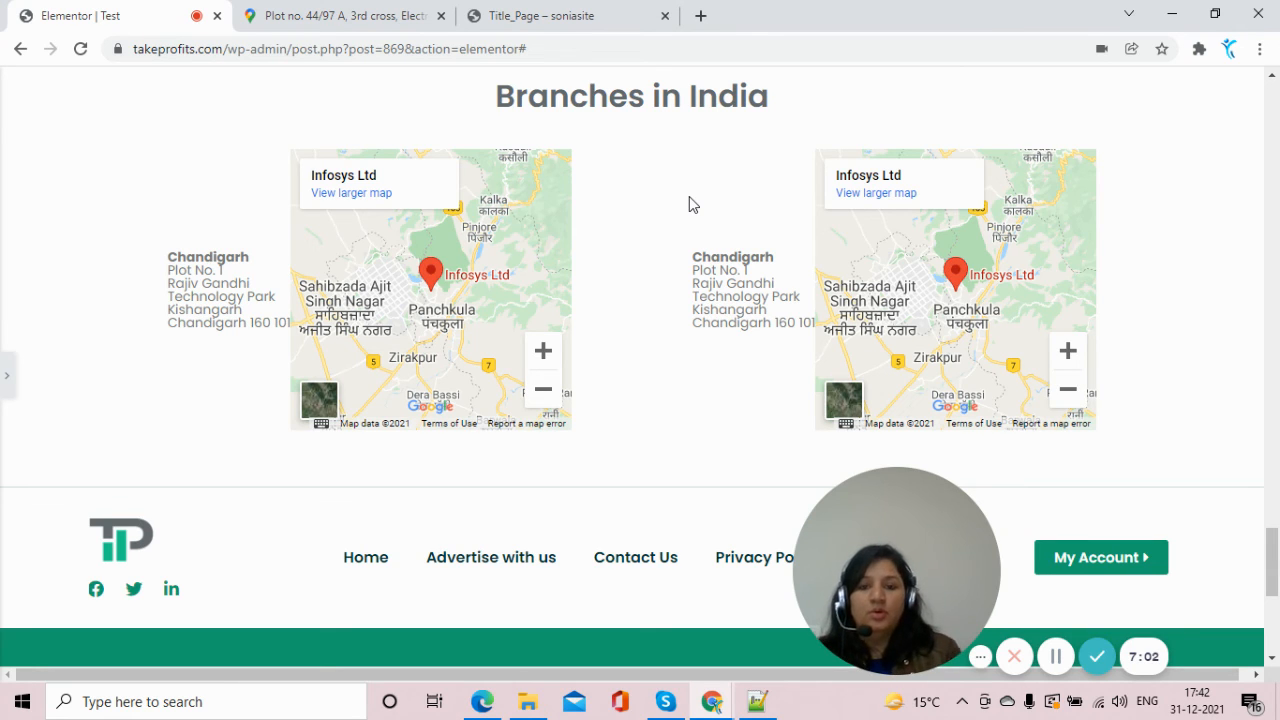
{"action": "scroll", "coordinate": [743, 186], "scroll_direction": "up", "scroll_amount": 4}
{"action": "scroll", "coordinate": [731, 181], "scroll_direction": "up", "scroll_amount": 2}
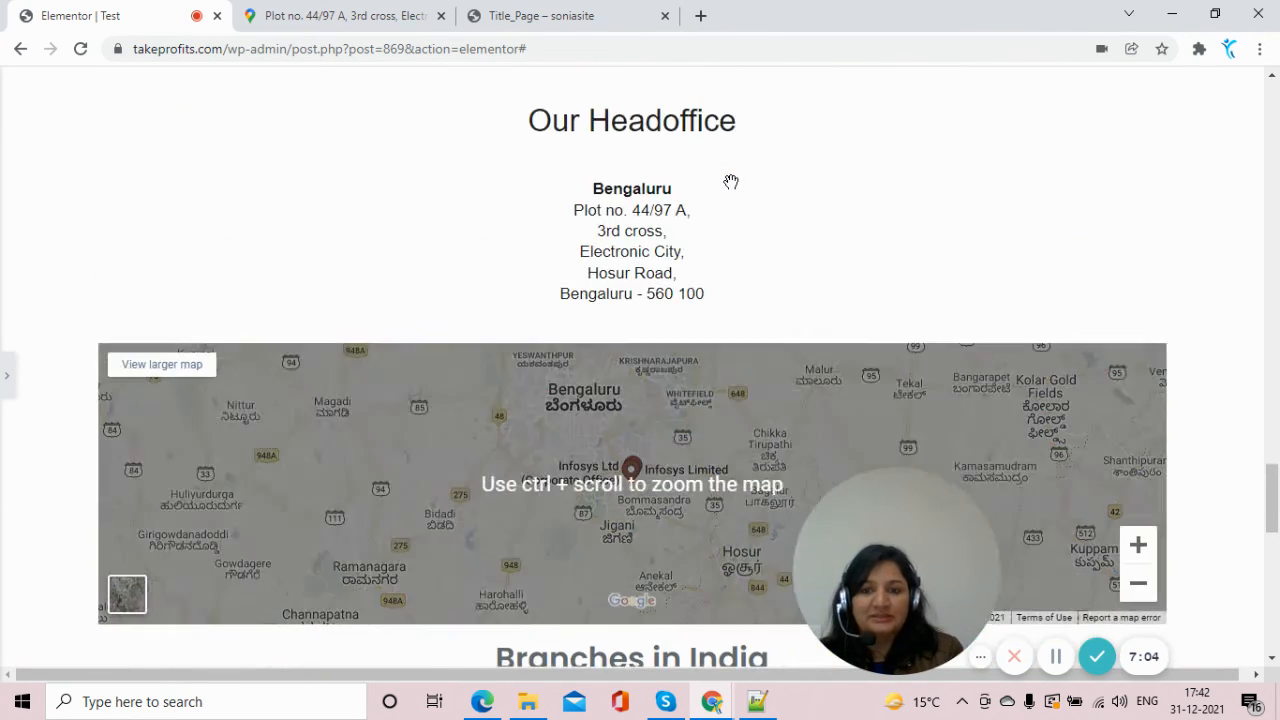
{"action": "scroll", "coordinate": [731, 183], "scroll_direction": "down", "scroll_amount": 3}
{"action": "scroll", "coordinate": [864, 211], "scroll_direction": "up", "scroll_amount": 2}
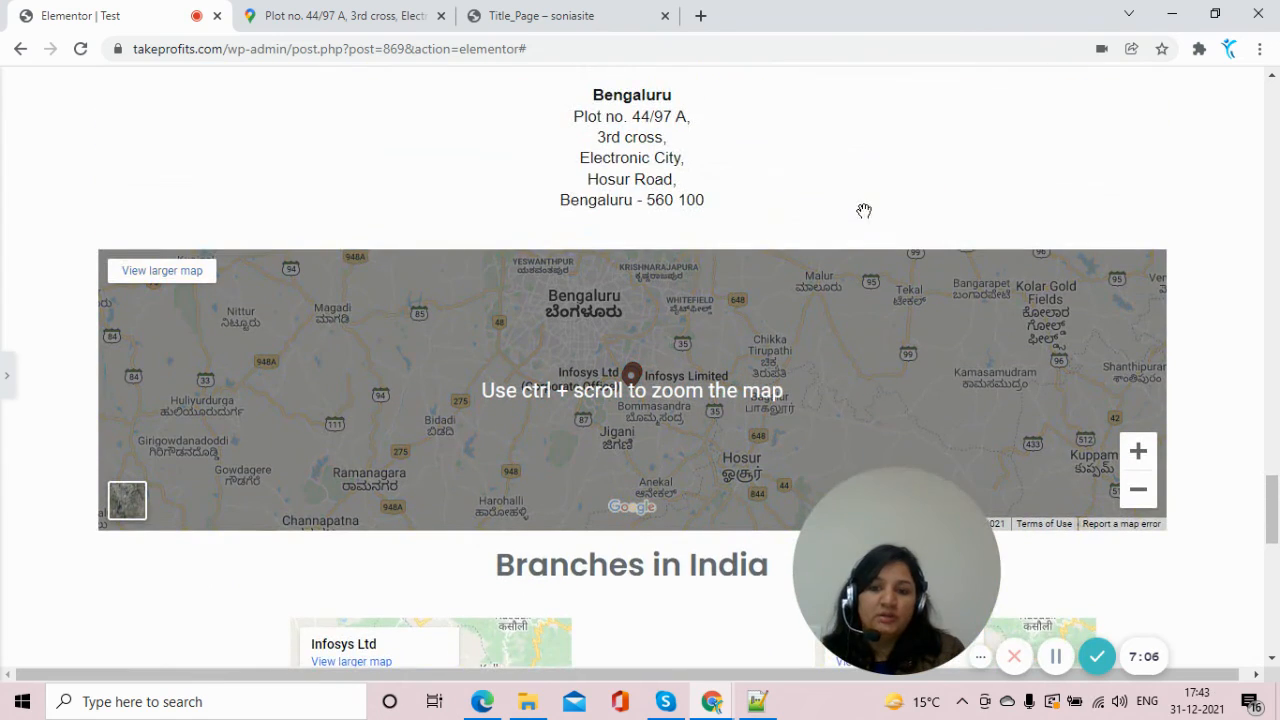
{"action": "scroll", "coordinate": [869, 214], "scroll_direction": "down", "scroll_amount": 2}
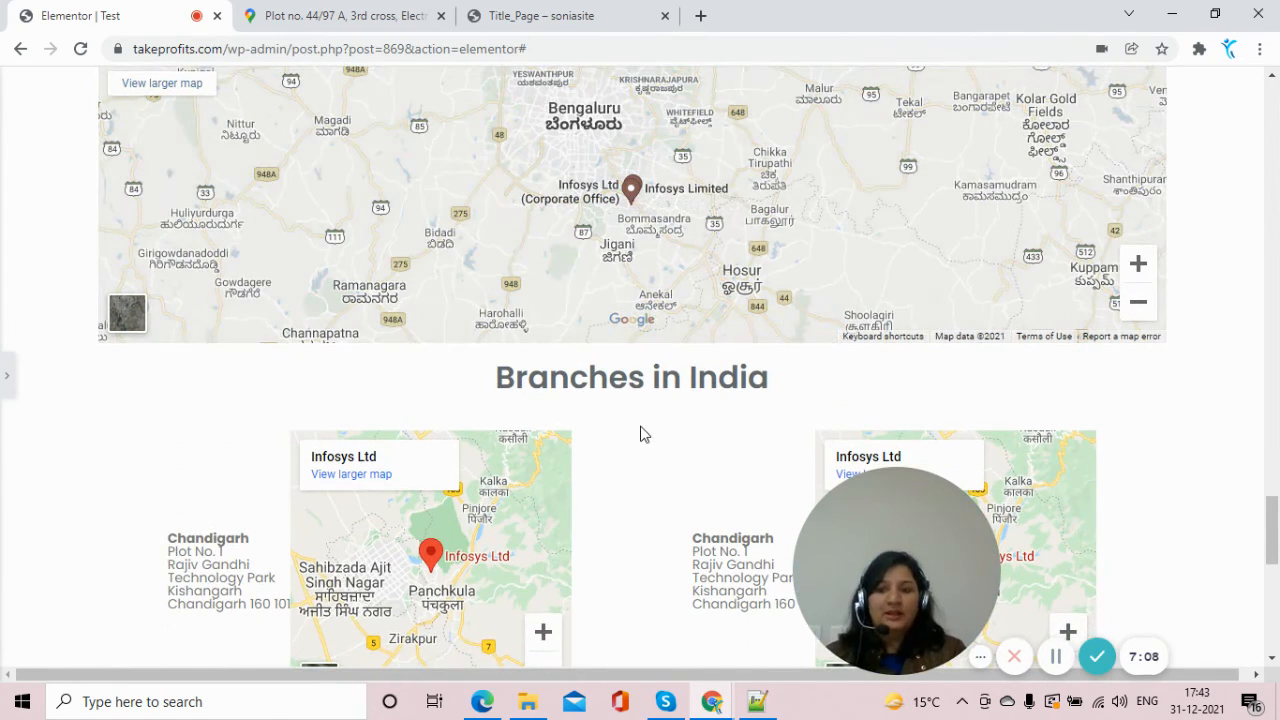